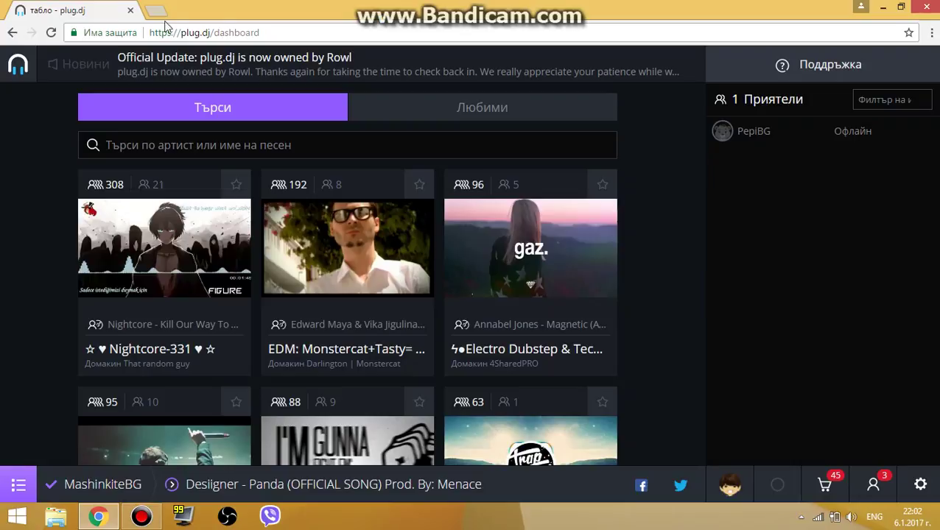
mouse_move(289, 180)
scroll(402, 381, "down", 2)
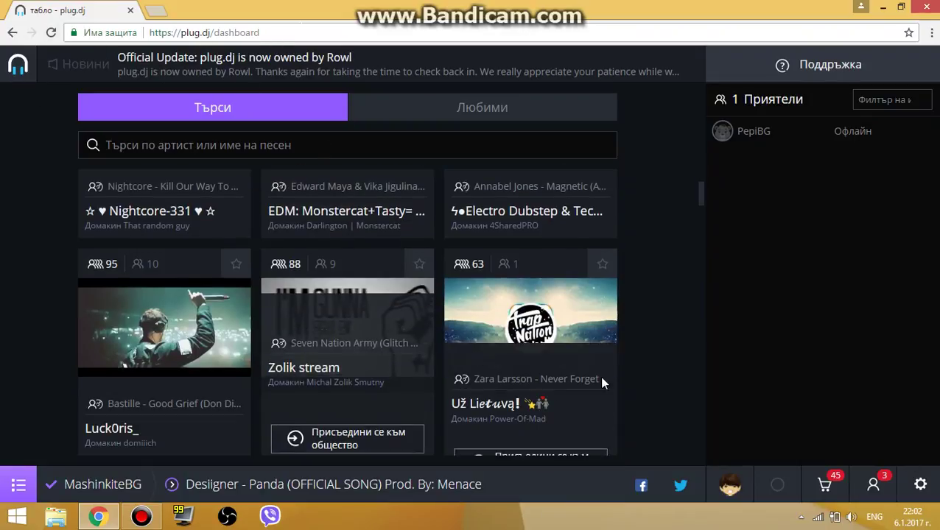
scroll(602, 382, "up", 2)
left_click(155, 7)
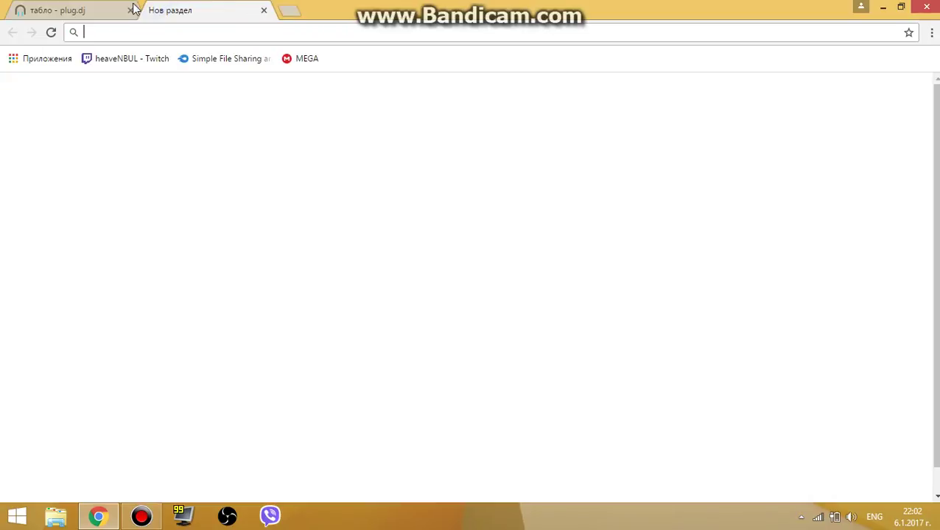
left_click(131, 10)
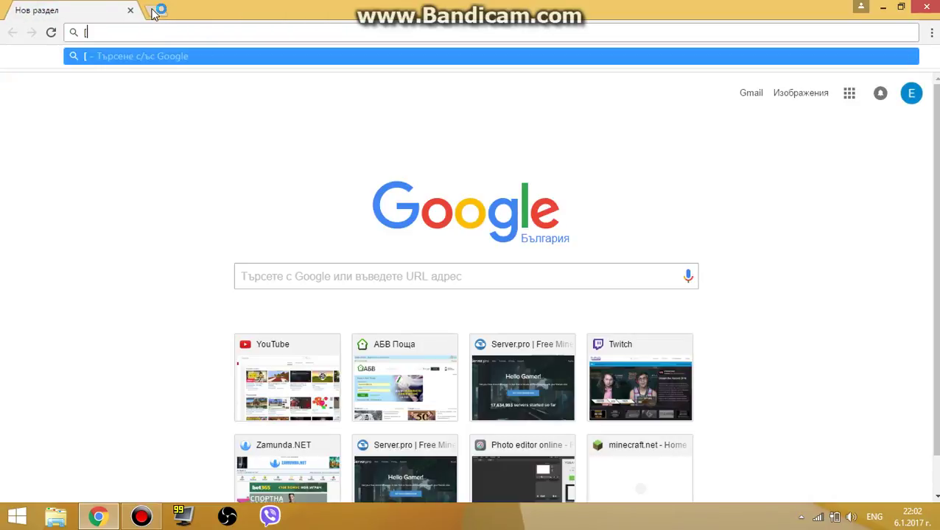
type("plug")
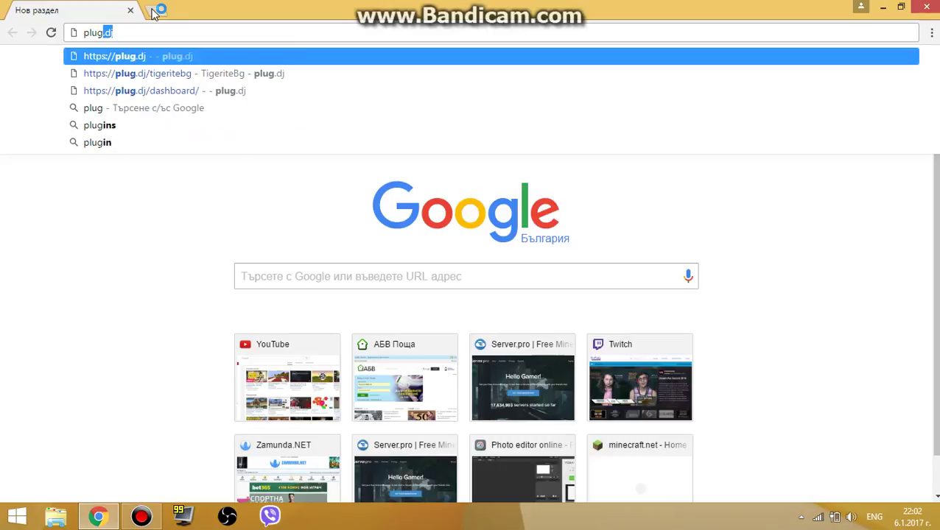
type(".")
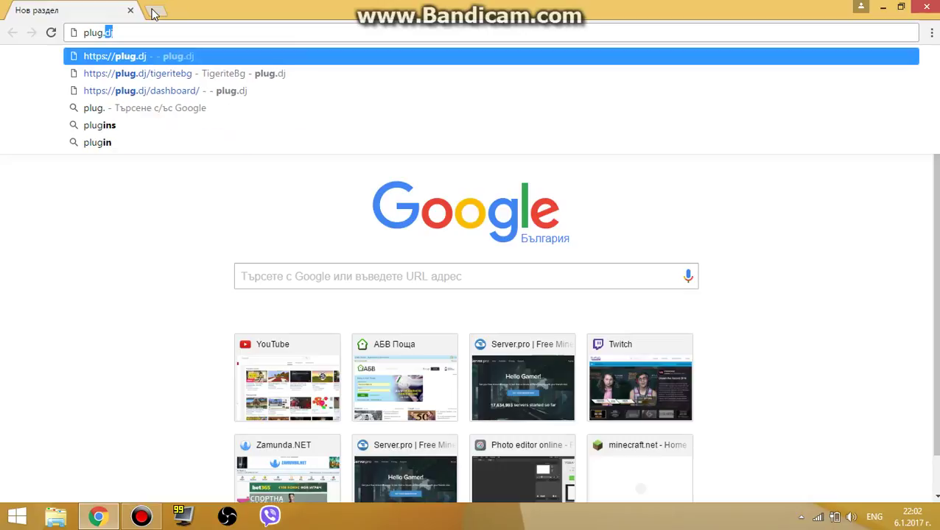
type("dj")
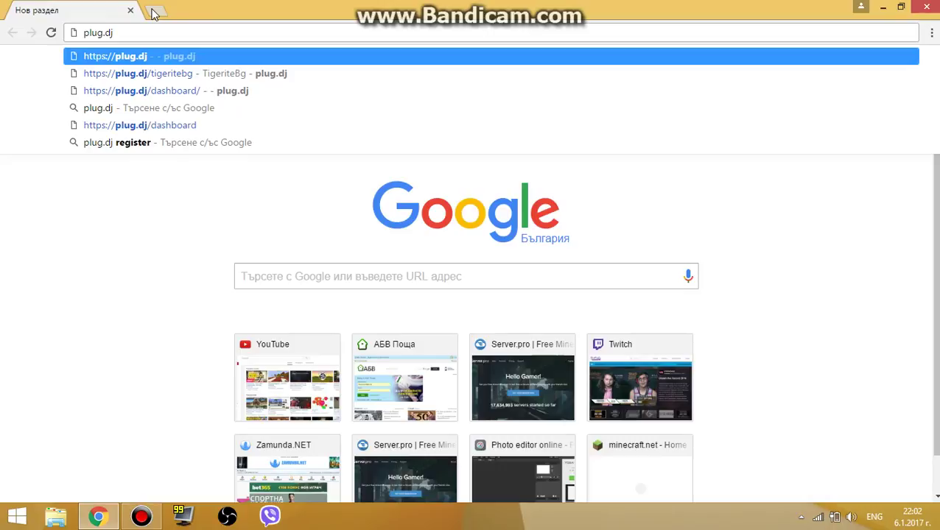
Step: Load plug.dj in a new browser tab and close the old tab
left_click(153, 15)
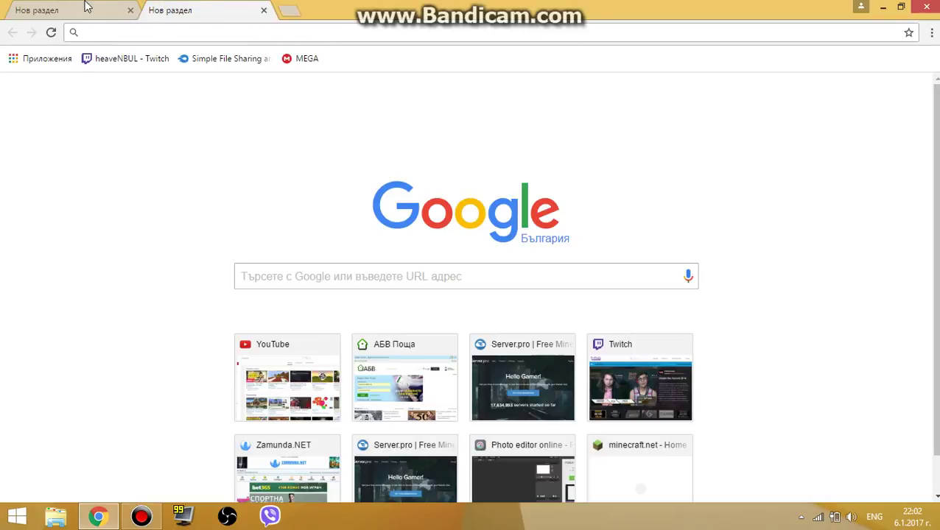
left_click(130, 13)
type("plug.dj")
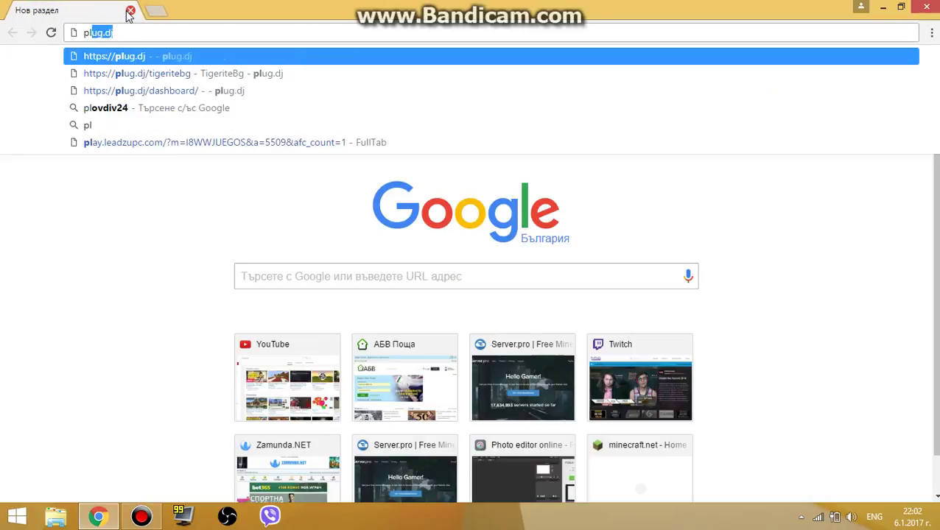
key("Return")
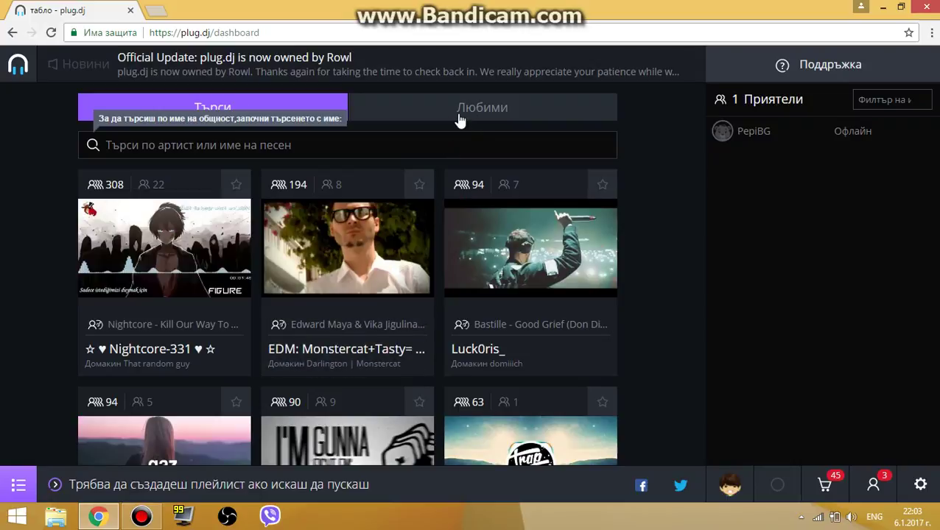
Step: Open the playlist manager and look through all the songs in the existing playlist
left_click(392, 153)
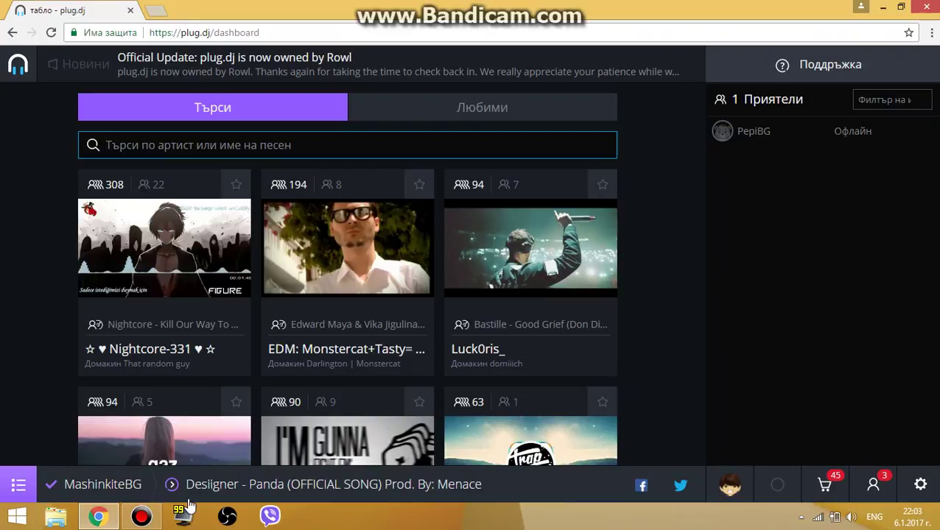
left_click(103, 485)
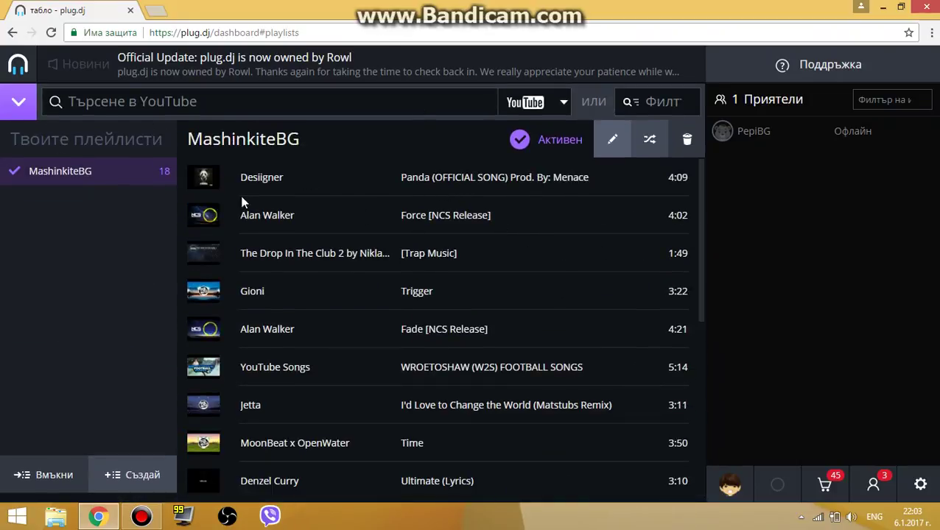
scroll(442, 398, "down", 5)
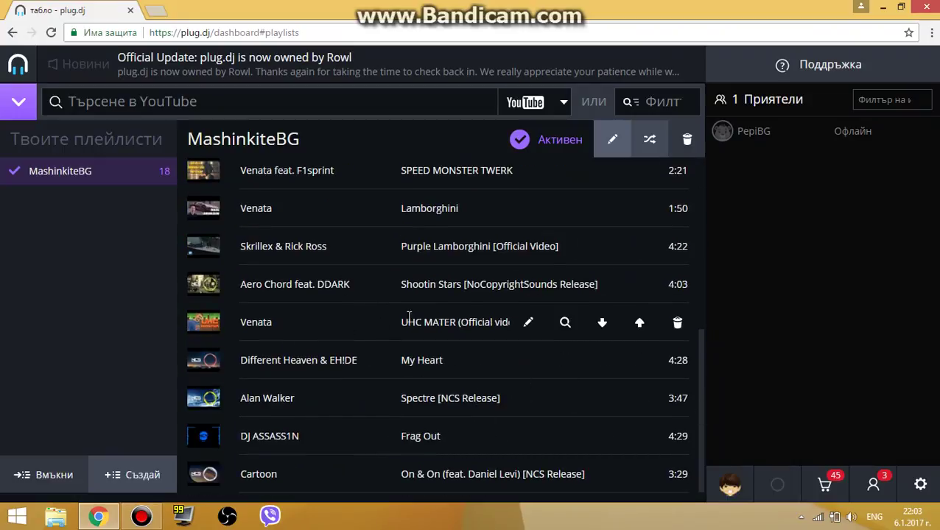
scroll(368, 314, "up", 4)
scroll(368, 314, "up", 2)
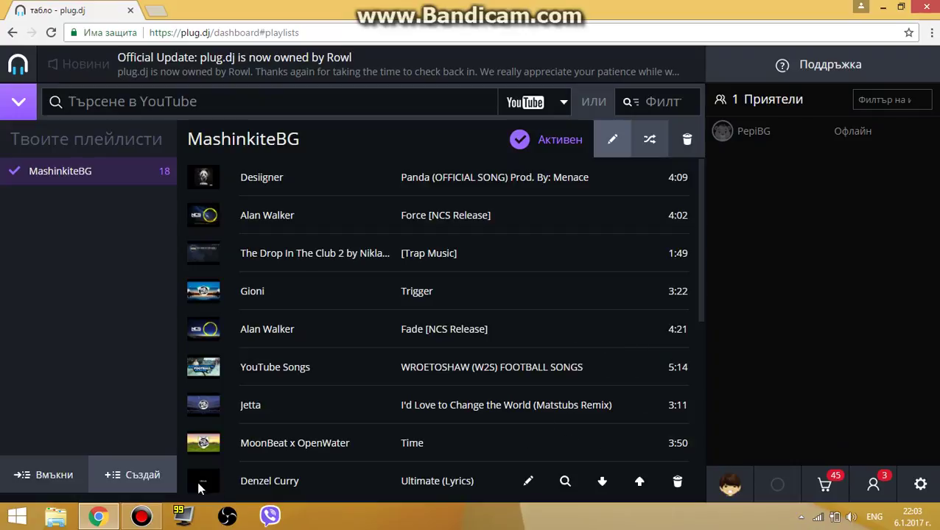
Step: Create a playlist named Tutorial and make it the active playlist
left_click(143, 477)
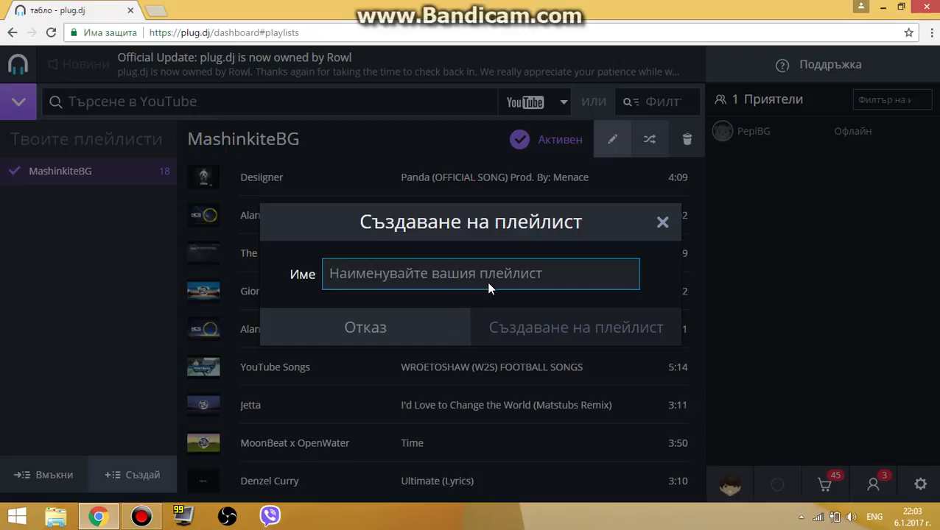
type("Tu")
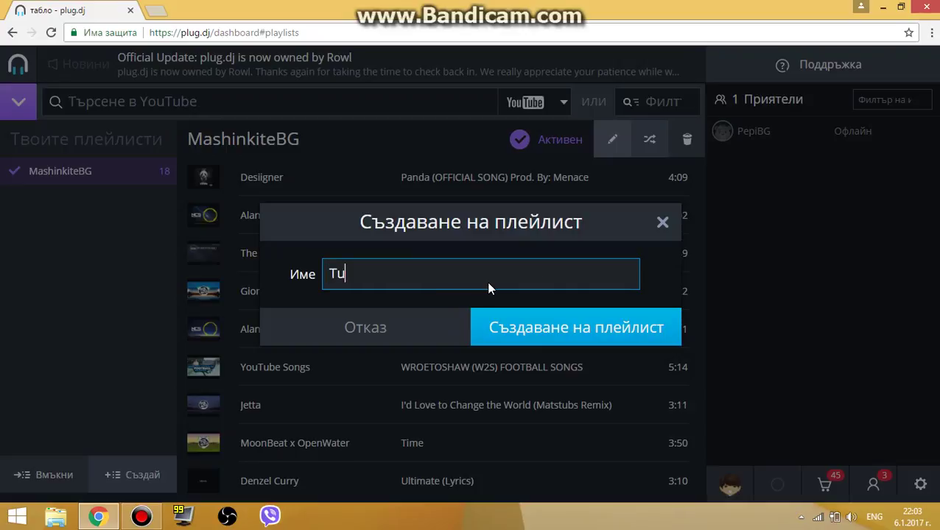
type("torial")
left_click(515, 333)
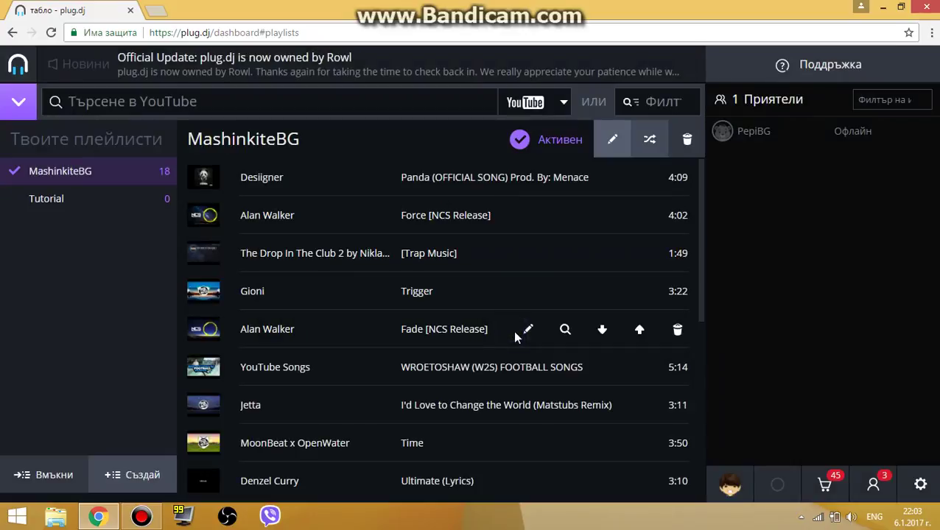
left_click(72, 199)
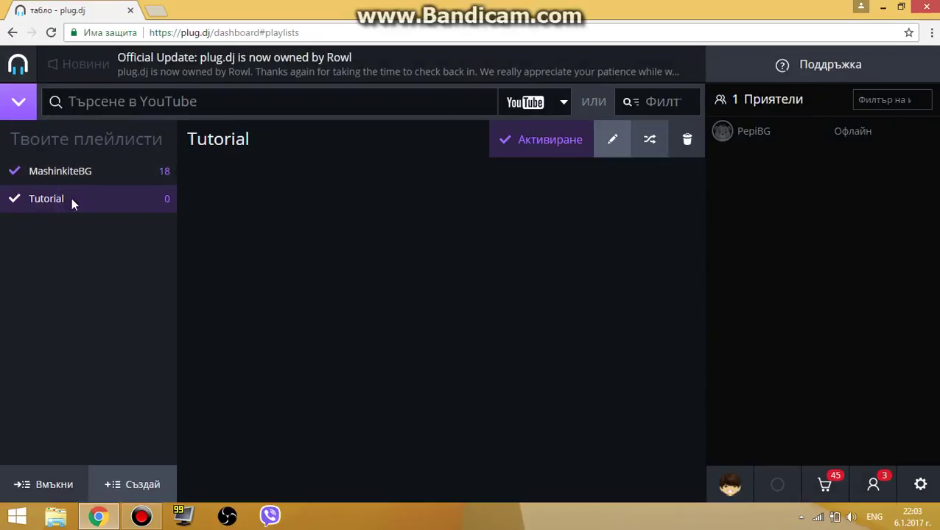
left_click(497, 143)
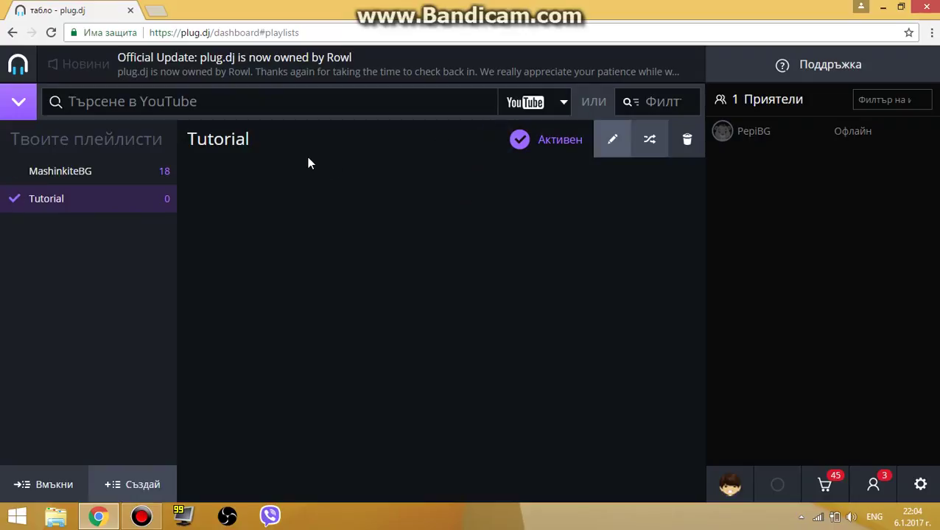
left_click(102, 102)
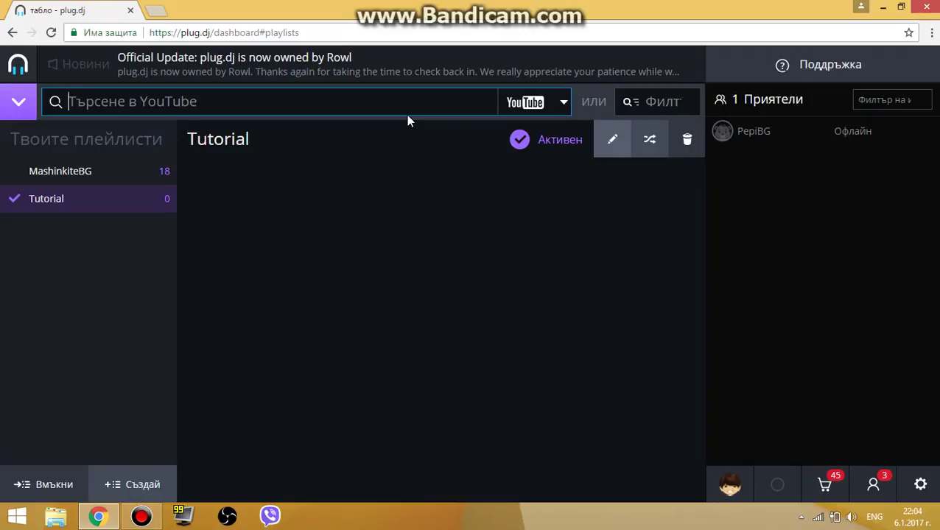
type("t")
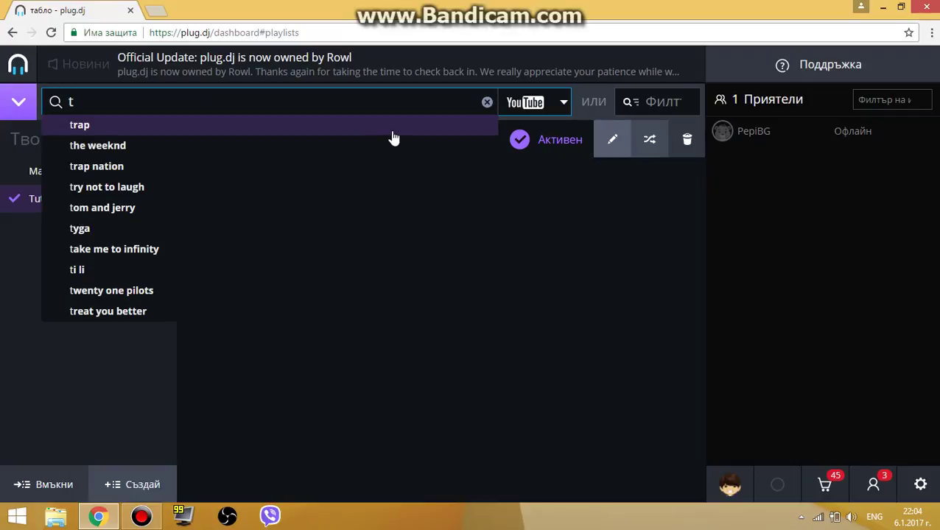
key("BackSpace")
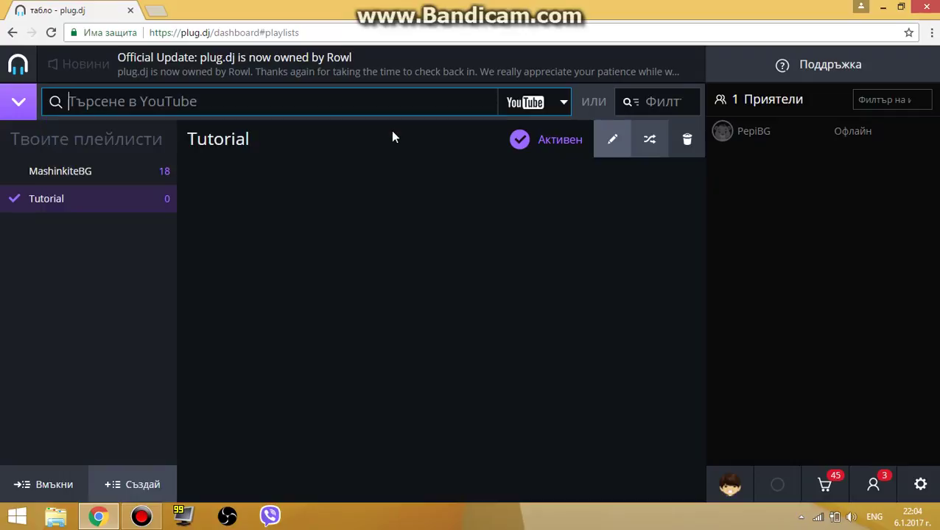
type("EmoGAme")
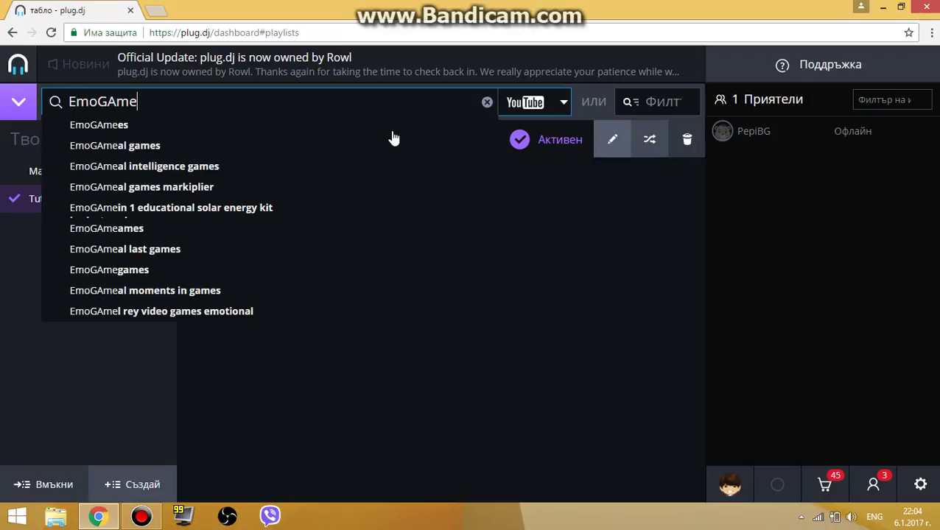
key("ctrl+a")
key("BackSpace")
type("I")
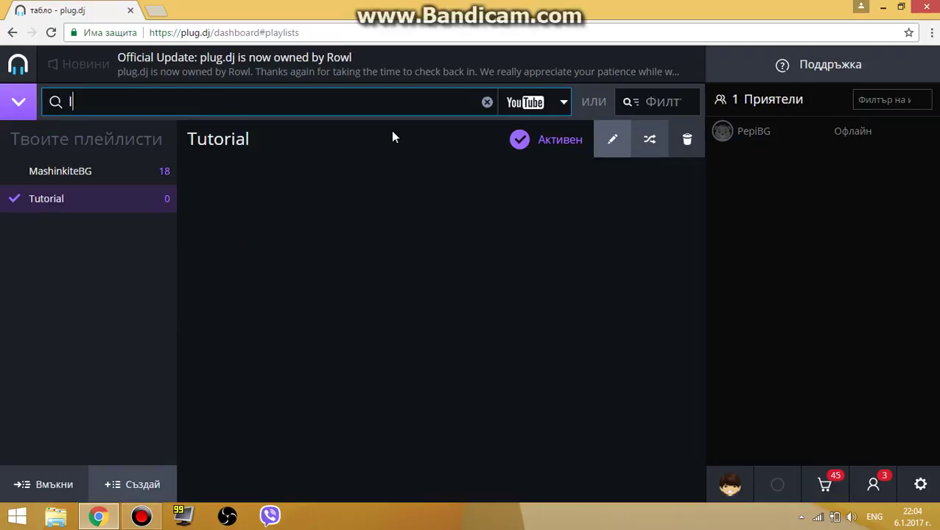
type(" am o")
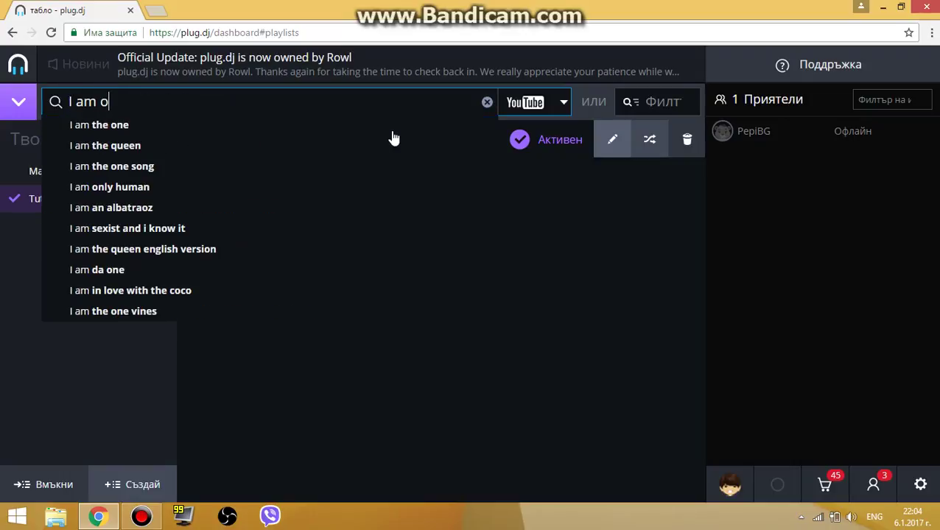
key("Down")
key("Down")
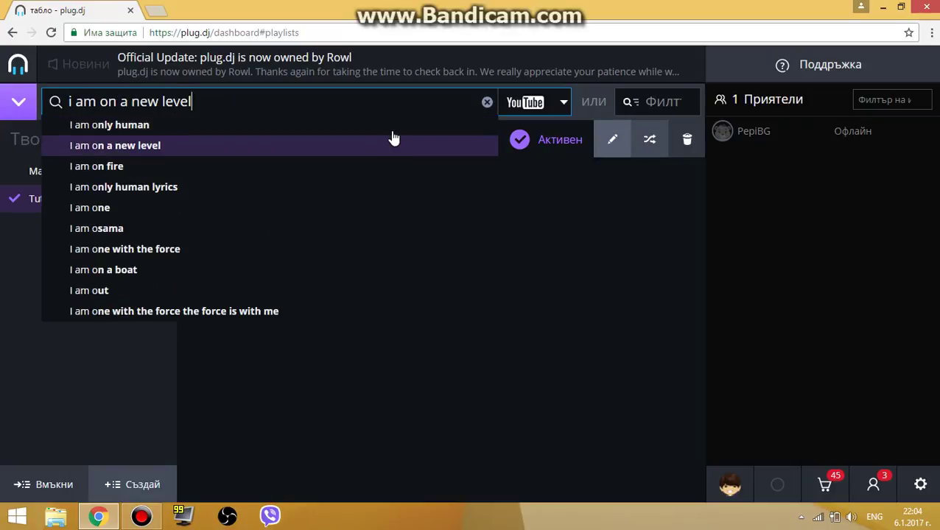
key("Down")
key("ctrl+a")
key("BackSpace")
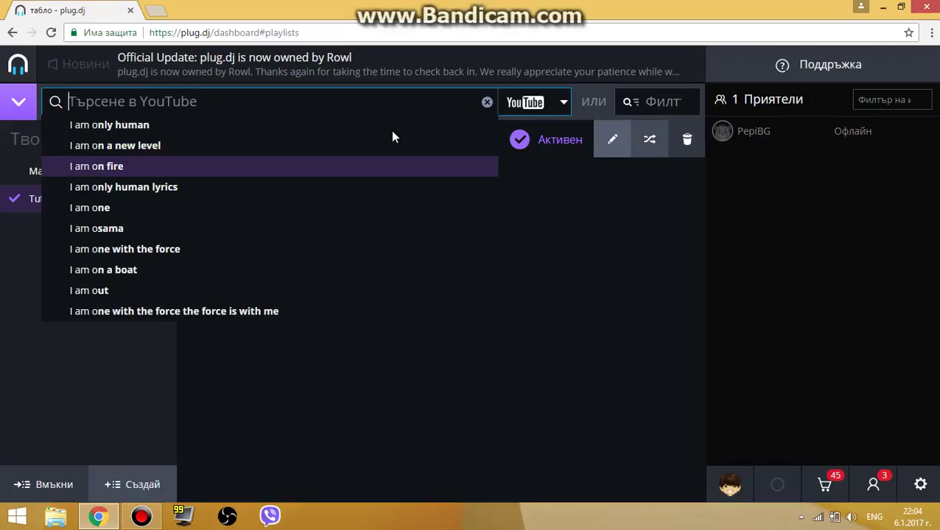
Step: Search YouTube for "I am the one" from the playlist manager
type("I am t")
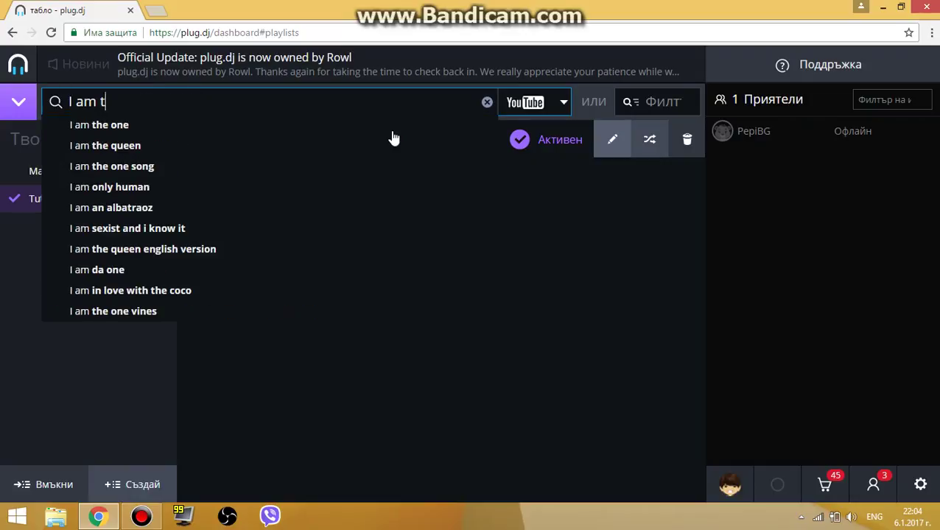
type("he one")
key("Return")
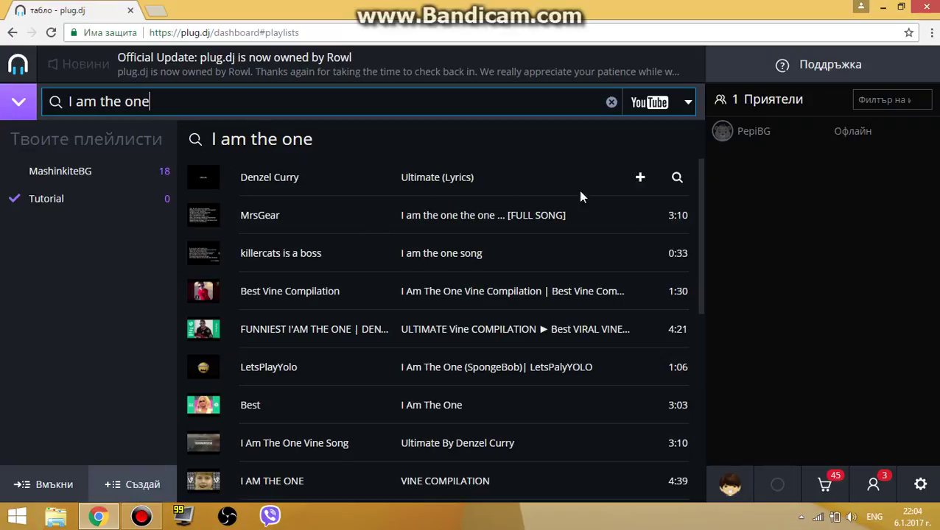
Step: Add the Denzel Curry video "Ultimate (Lyrics)" from the search results to the Tutorial playlist
left_click(641, 177)
left_click(641, 177)
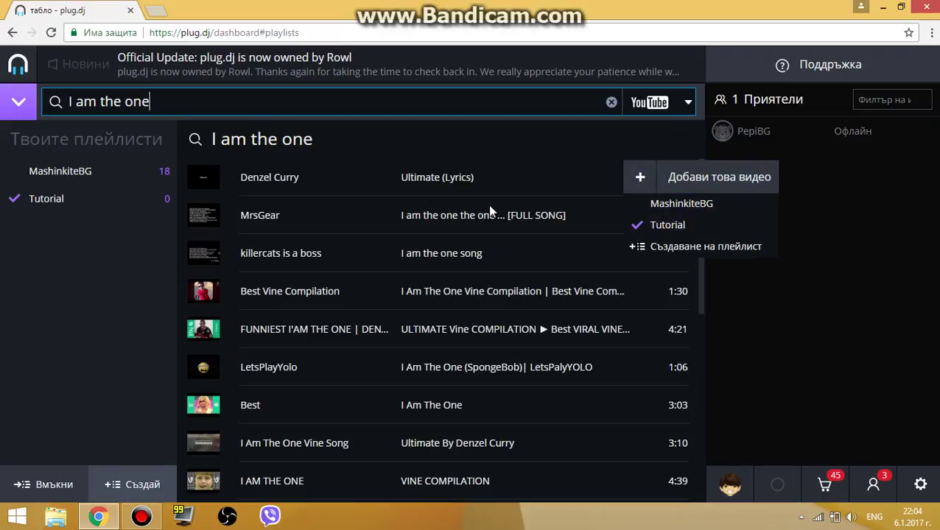
left_click(639, 178)
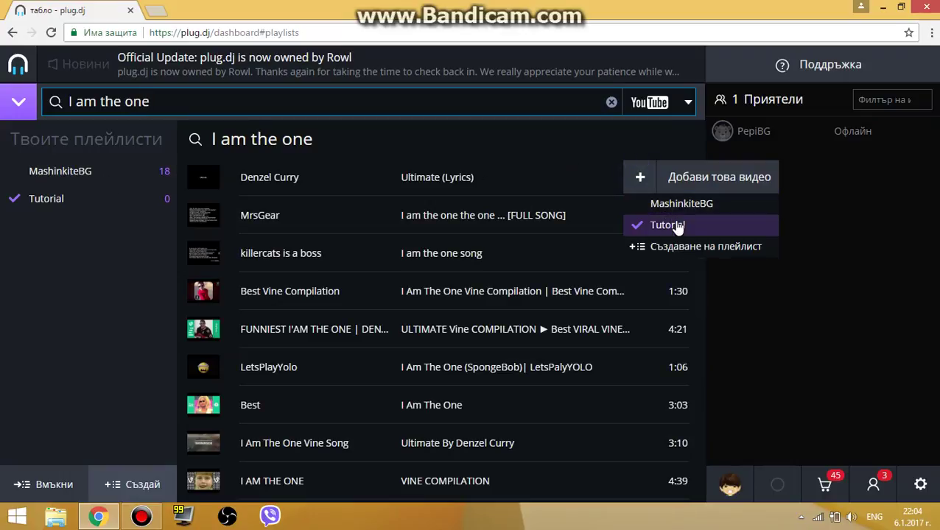
left_click(739, 227)
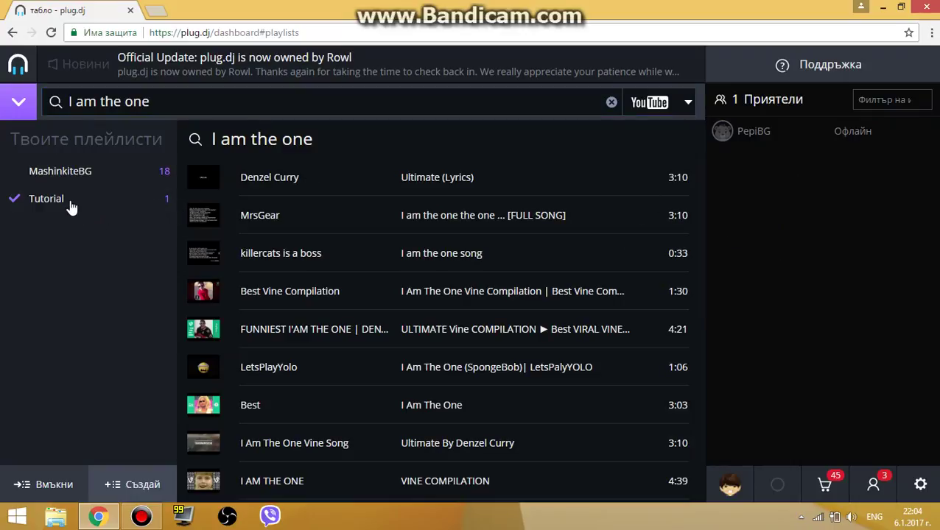
Step: Search YouTube for "purple lamborghini" from the playlist manager
left_click(269, 101)
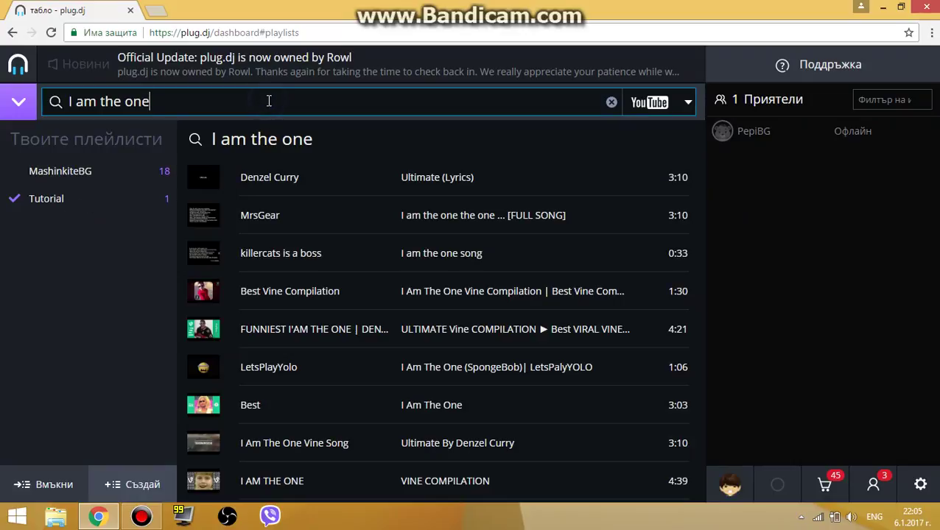
key("ctrl+a")
key("BackSpace")
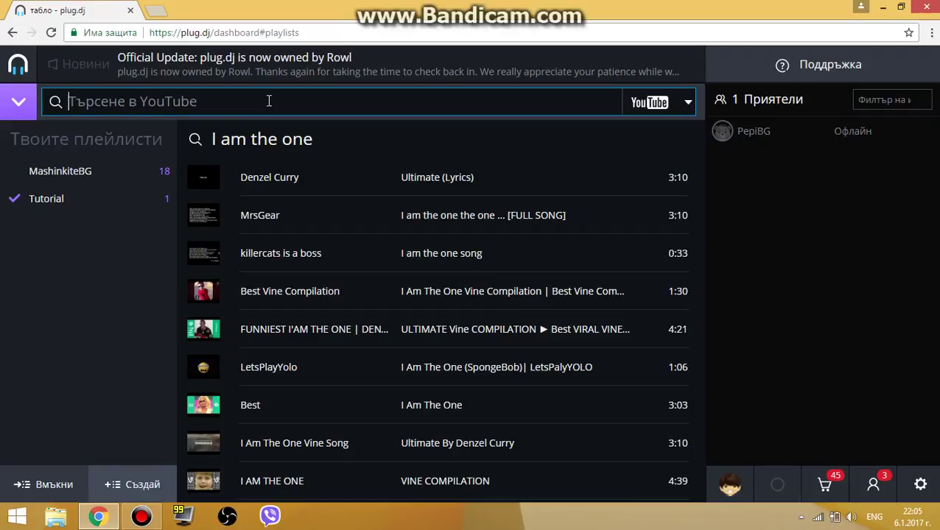
type("P")
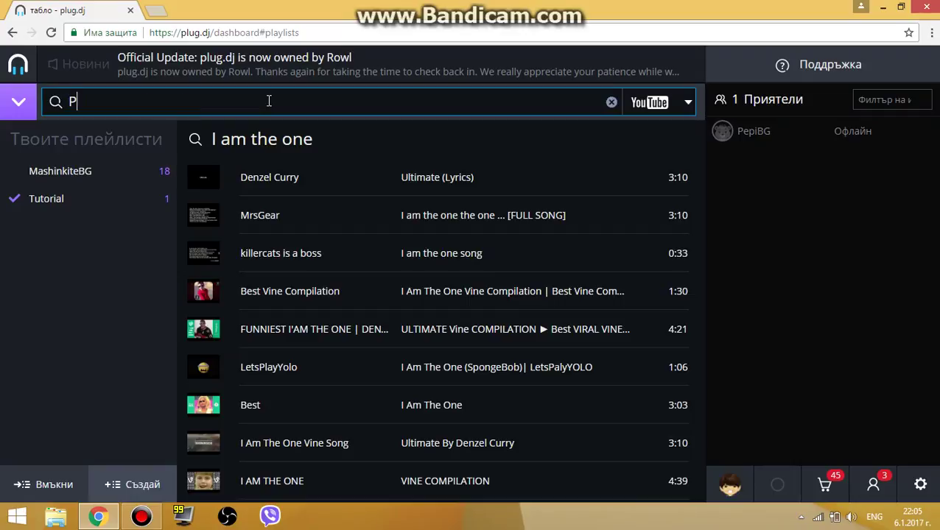
type("ur")
key("BackSpace")
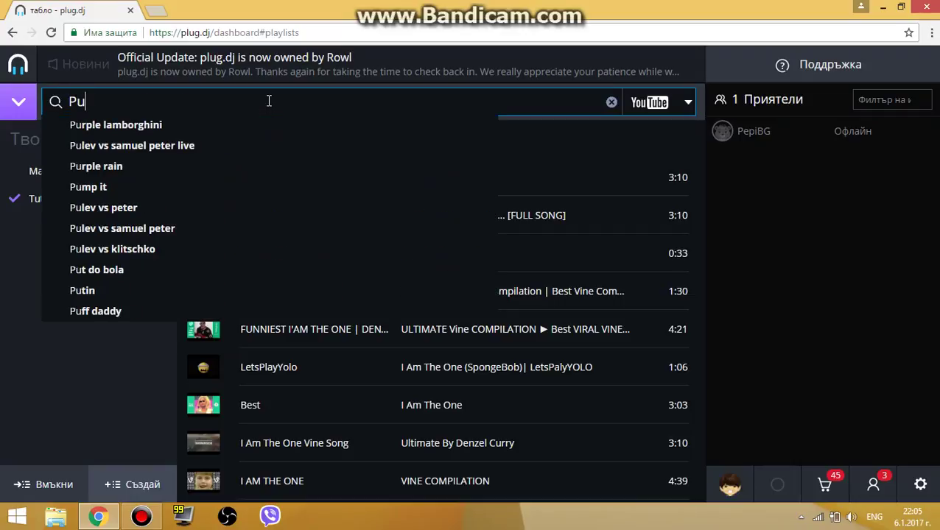
left_click(232, 127)
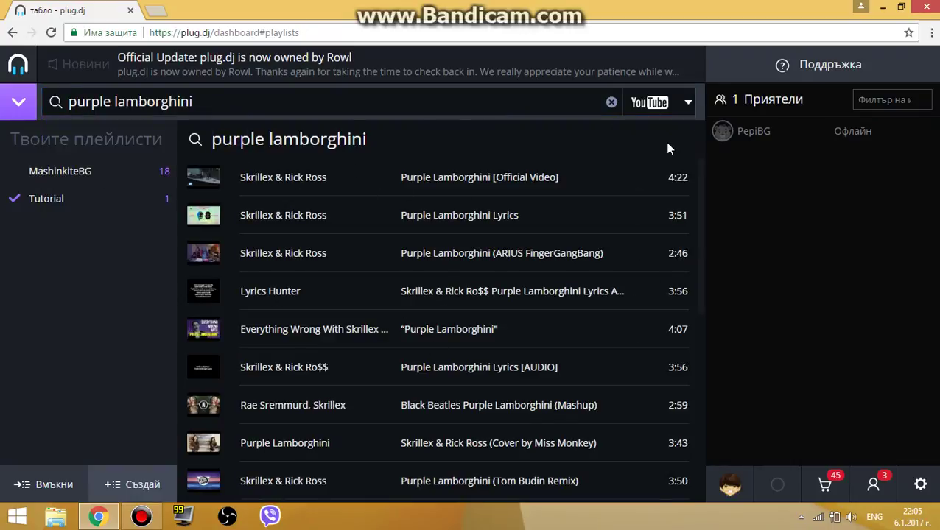
Step: Add the Skrillex & Rick Ross "Purple Lamborghini [Official Video]" to the Tutorial playlist and open that playlist
left_click(640, 177)
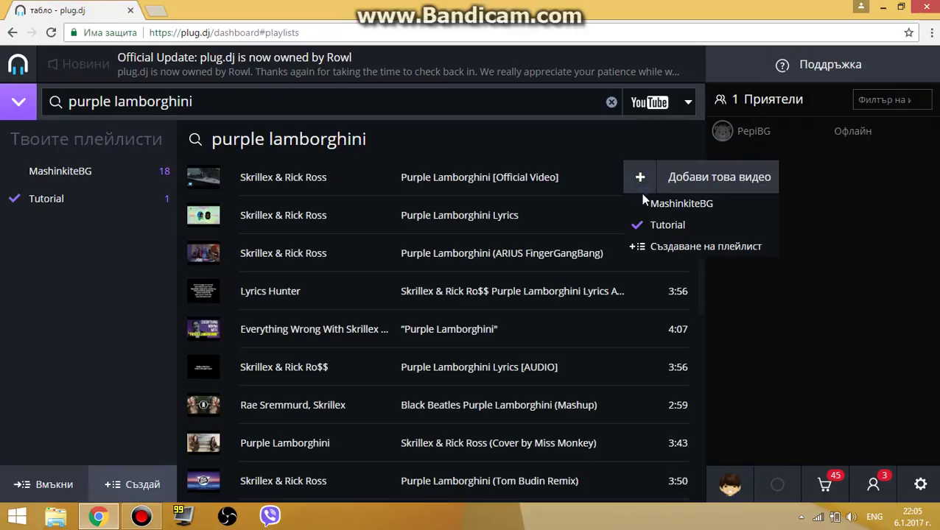
left_click(663, 226)
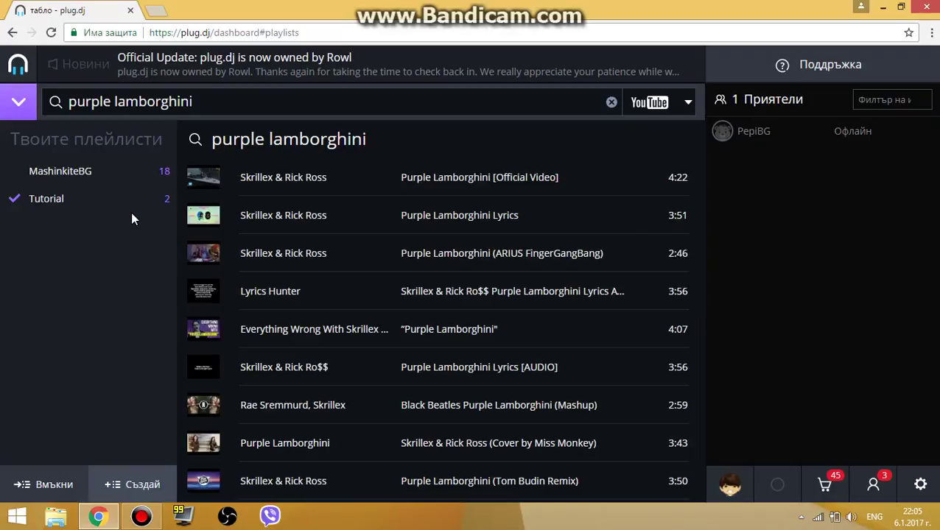
left_click(72, 200)
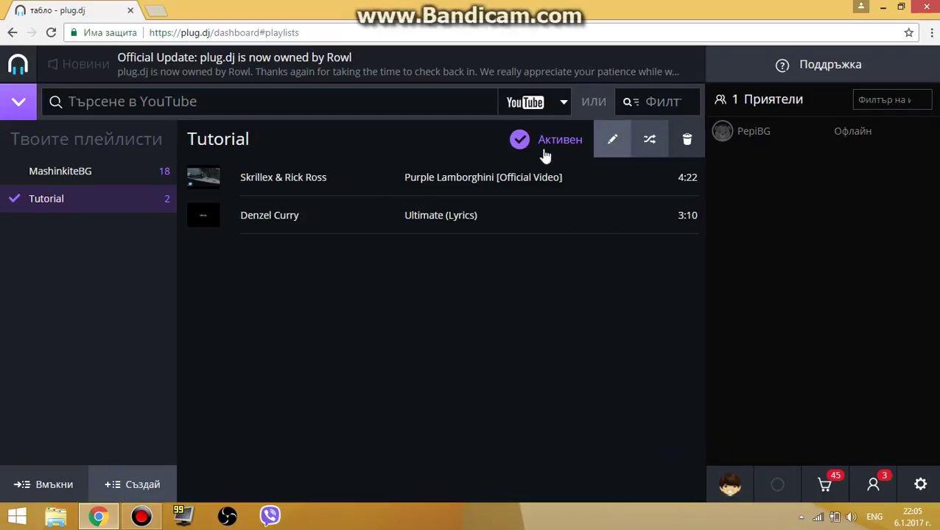
Step: Try to create a public community named Tutorial from the list of own communities
left_click(918, 486)
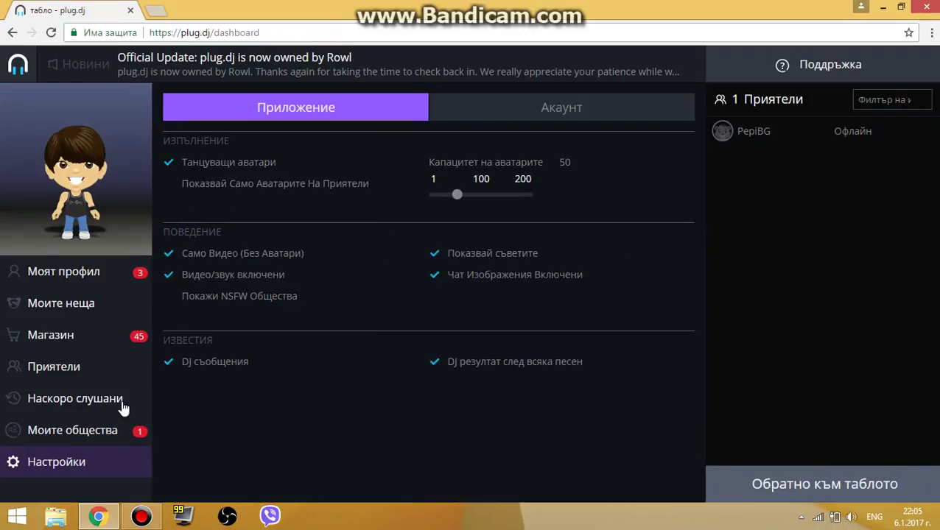
left_click(12, 32)
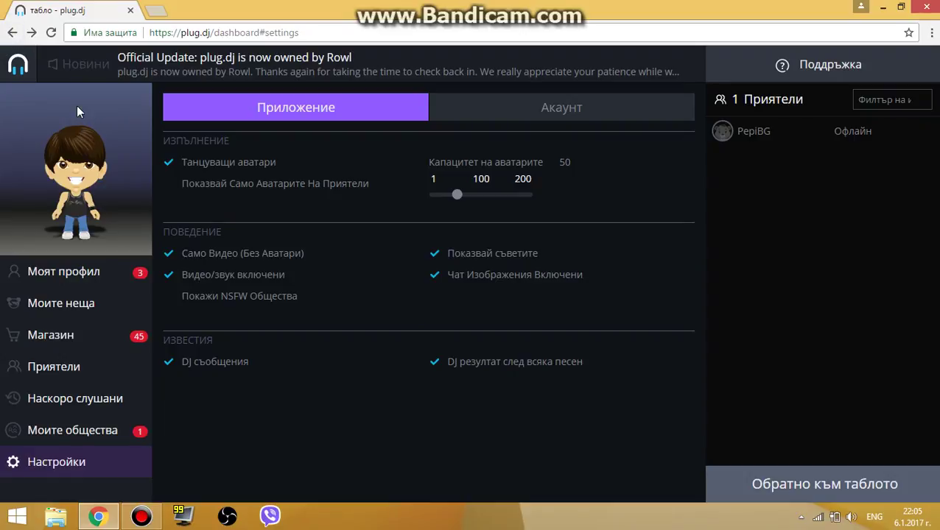
mouse_move(20, 59)
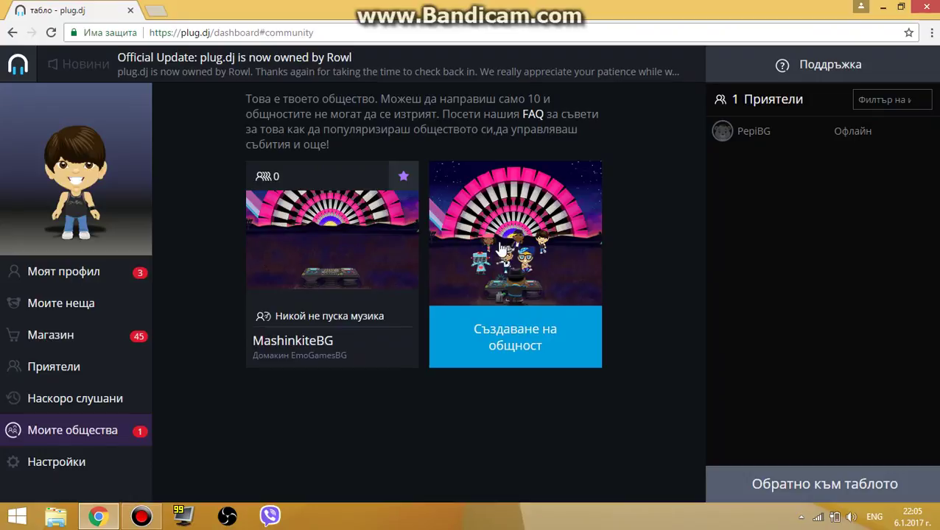
left_click(503, 349)
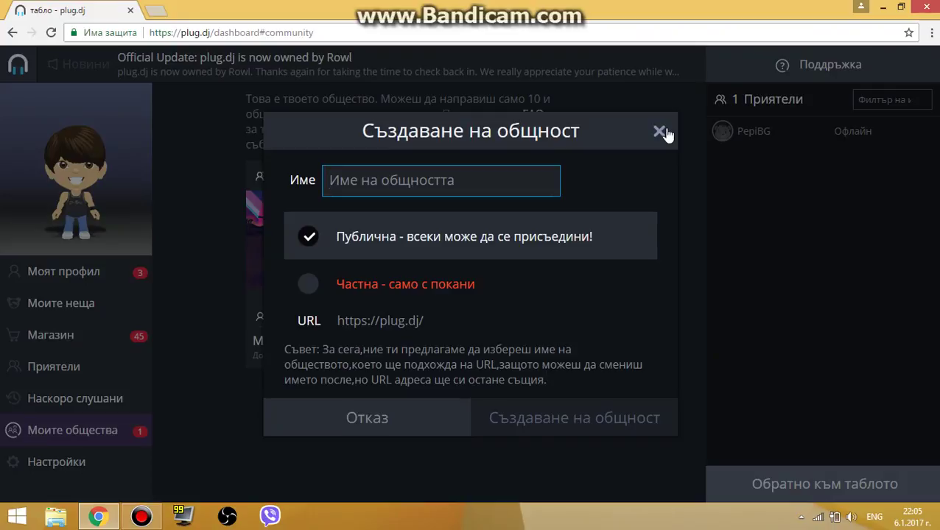
type("T")
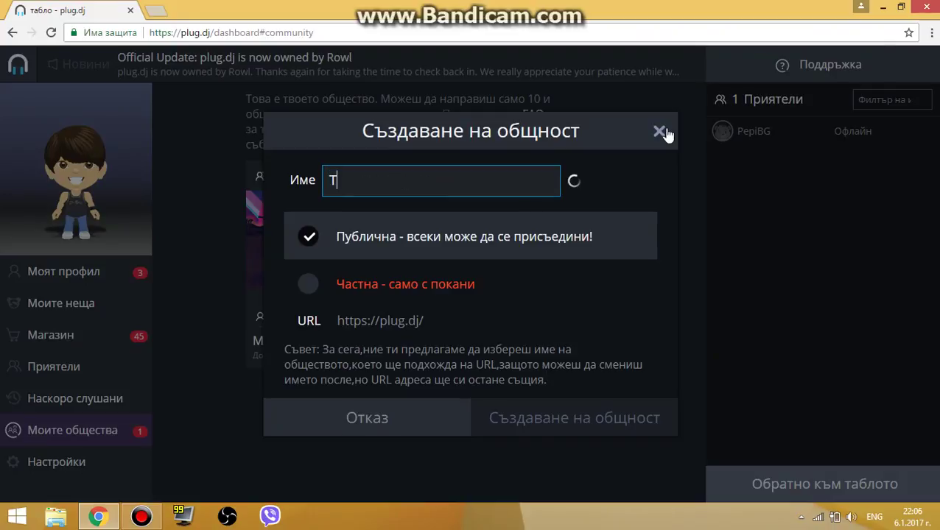
type("utorial")
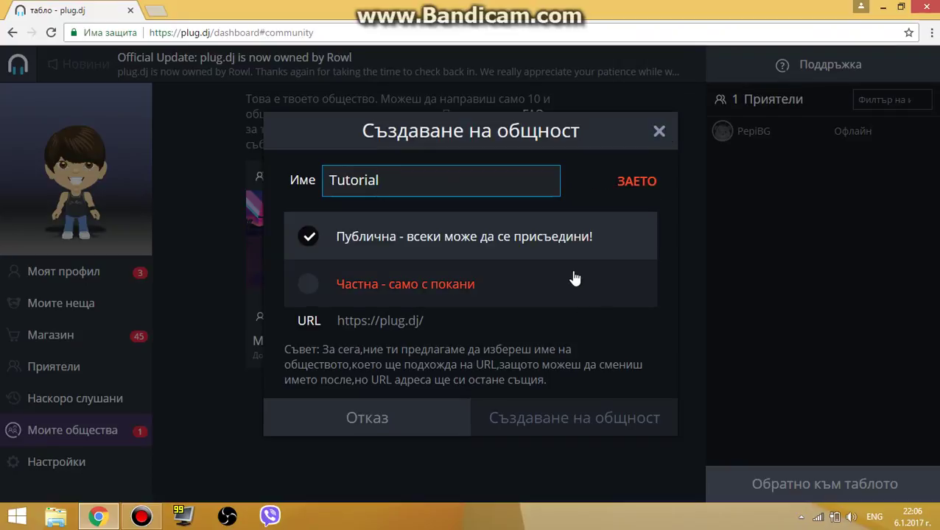
left_click(658, 133)
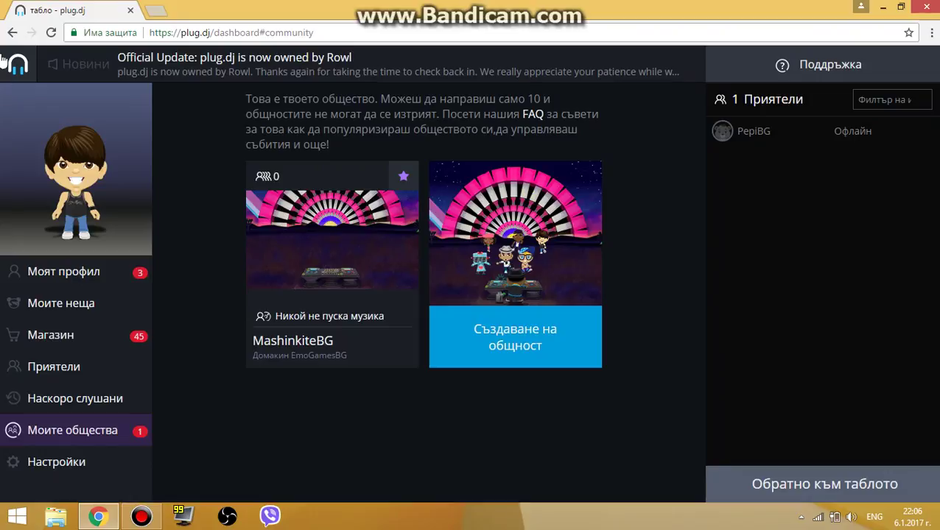
Step: Return to the dashboard and open the Tutorial playlist to view its songs
key("alt+Left")
left_click(762, 486)
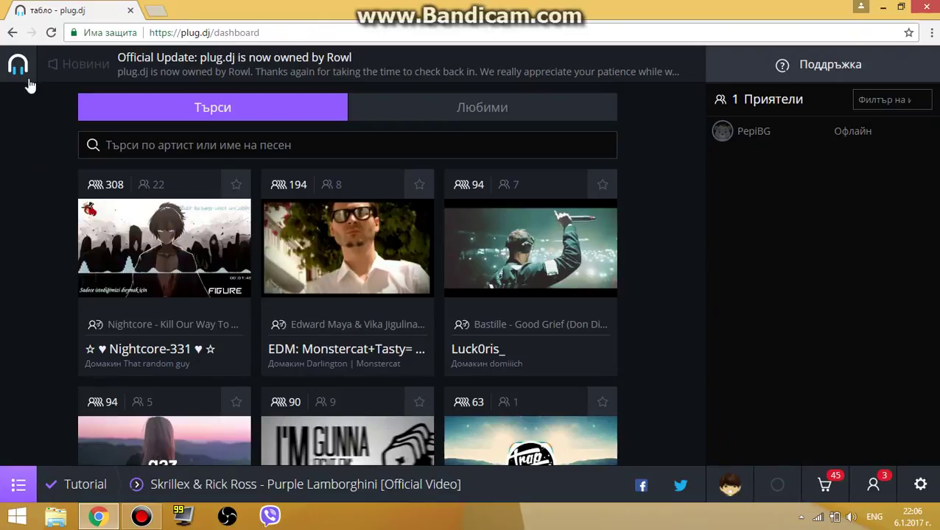
left_click(73, 486)
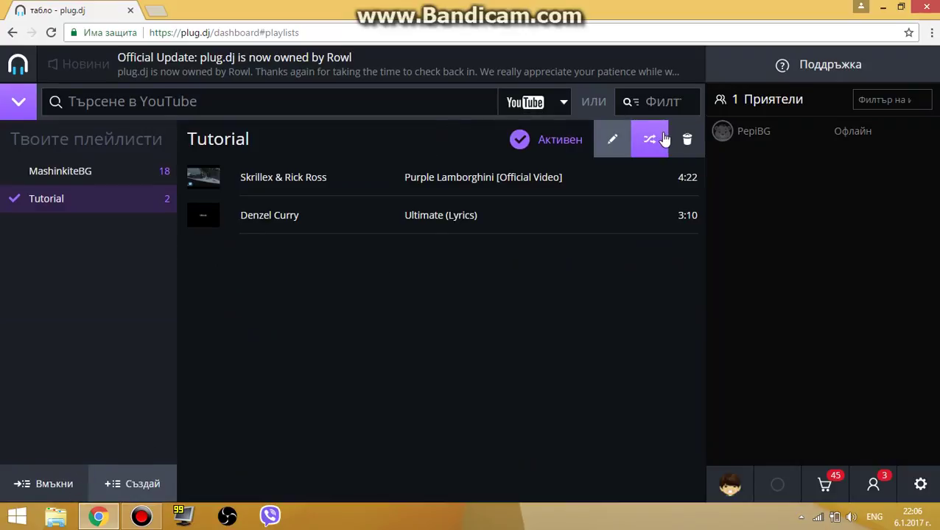
Step: View the support FAQ and the avatar collection, and return to the dashboard
left_click(786, 67)
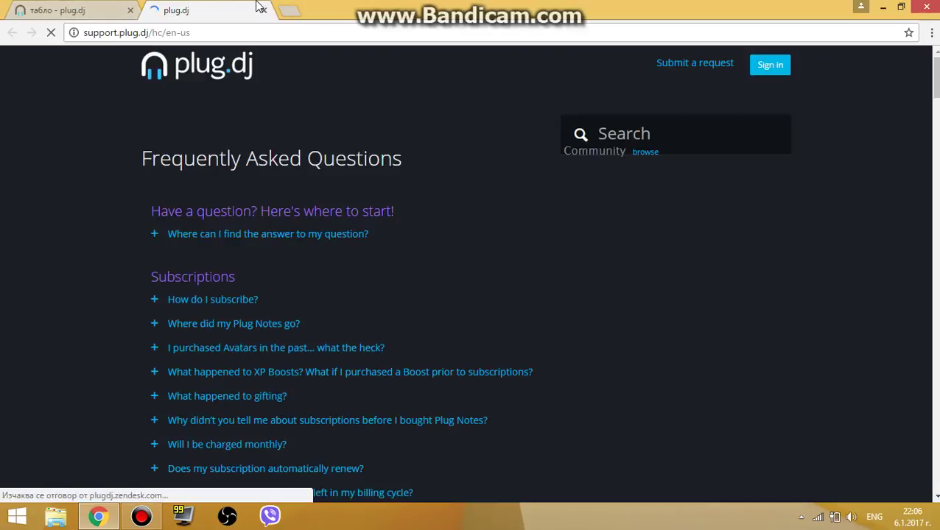
left_click(263, 11)
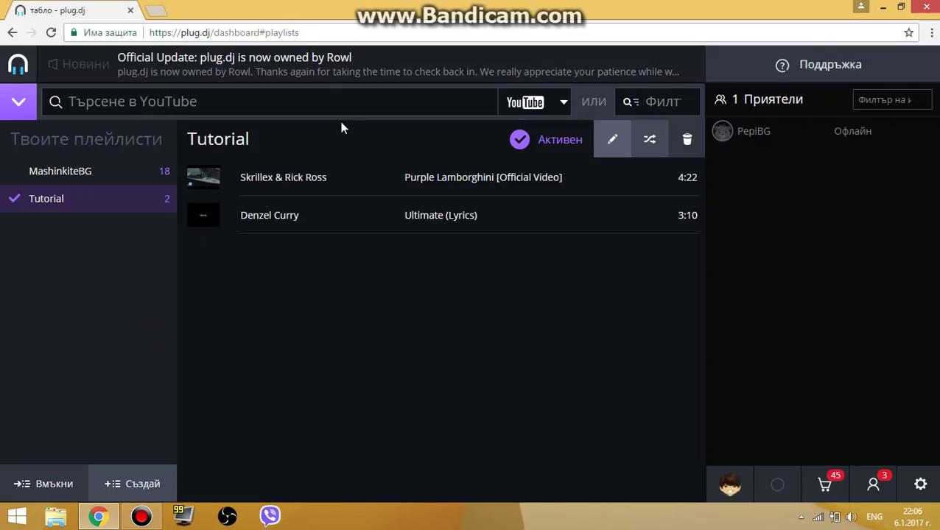
left_click(735, 489)
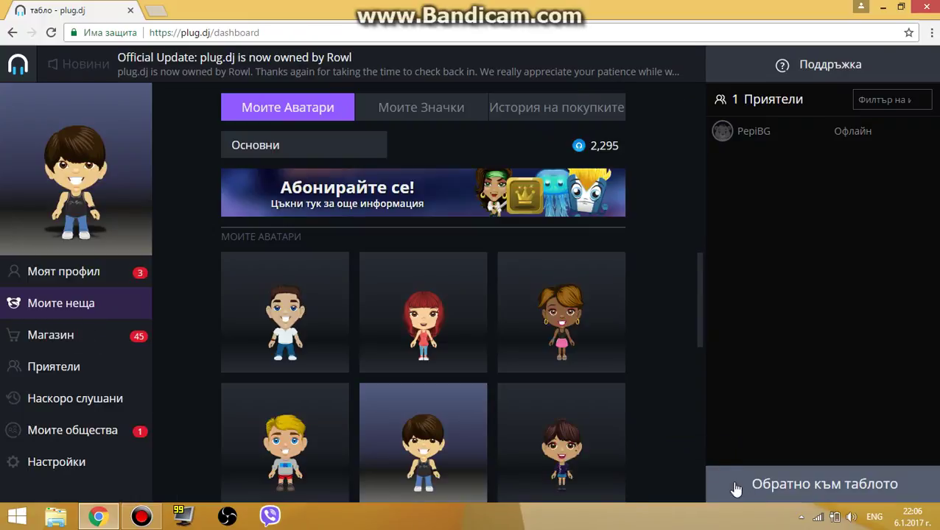
left_click(734, 486)
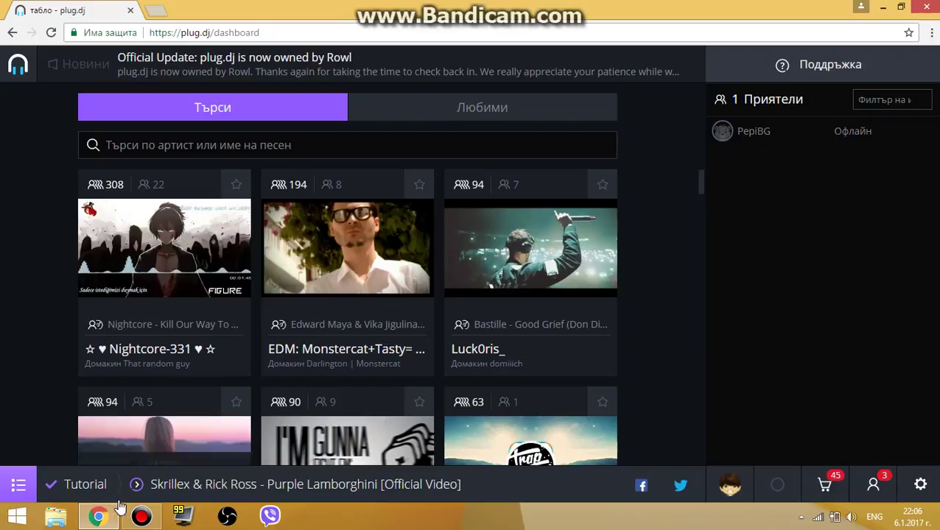
Step: Make MashinkiteBG the active playlist in the playlist manager
left_click(84, 483)
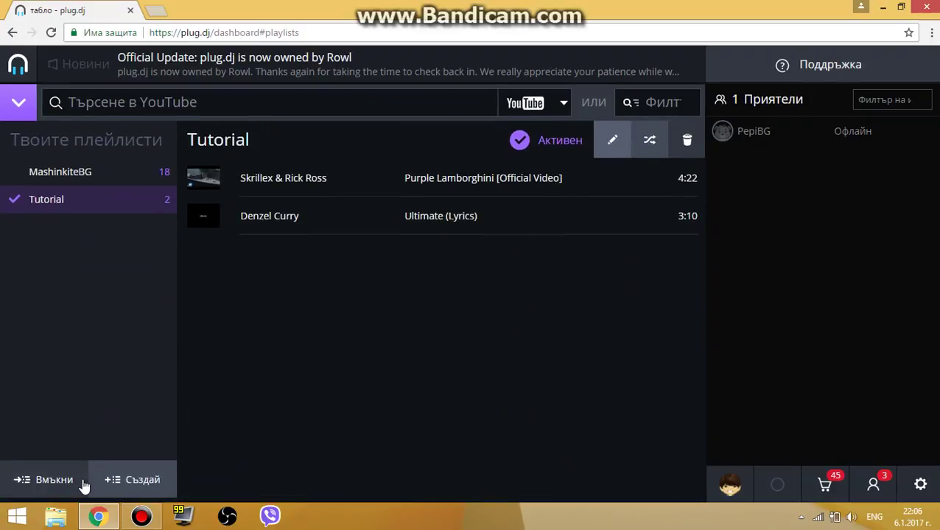
left_click(85, 169)
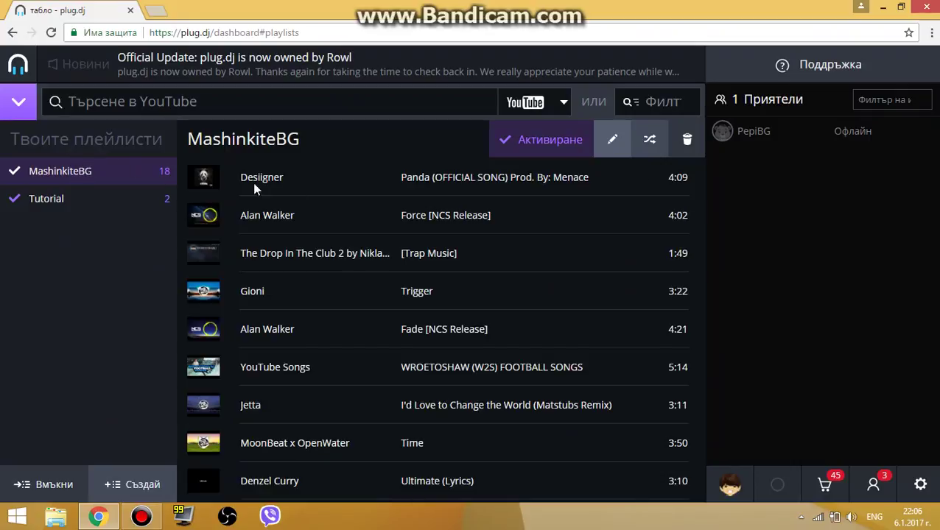
left_click(518, 146)
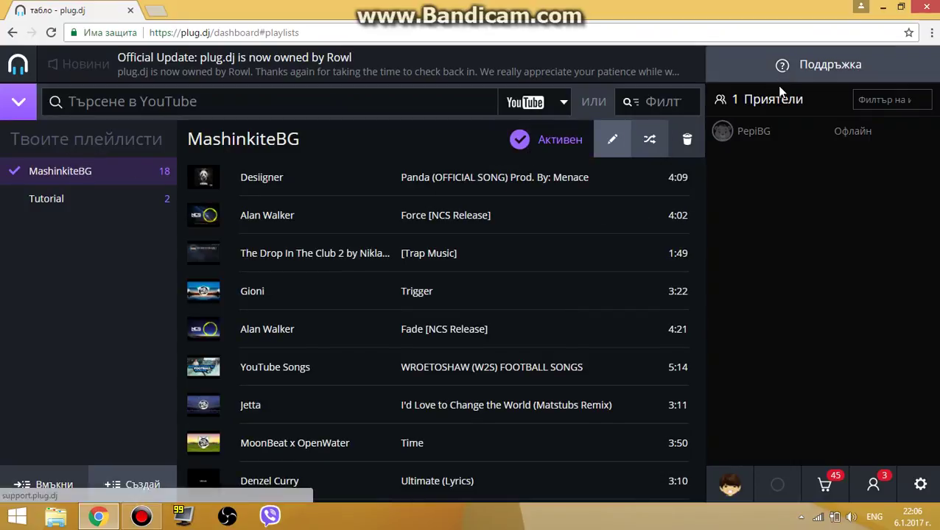
Step: Filter the friends list by a username and clear the filter again
left_click(868, 105)
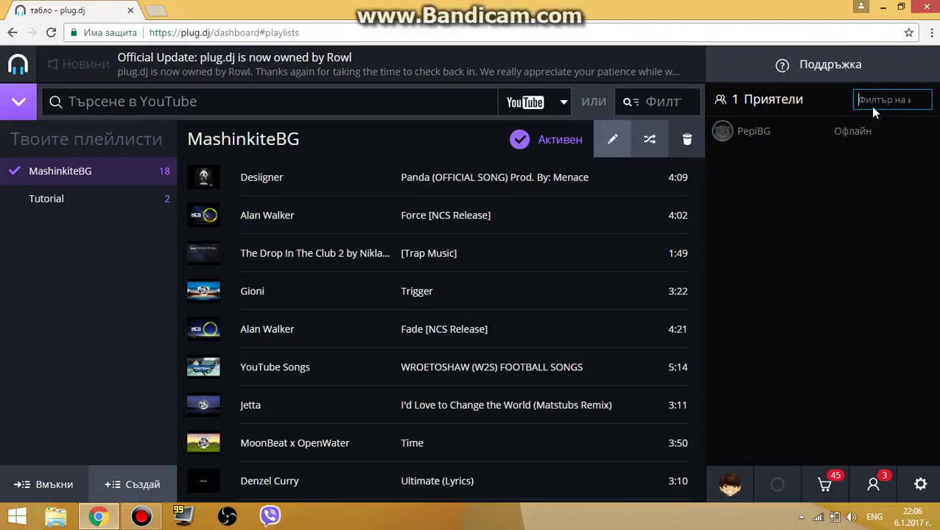
type("Emo")
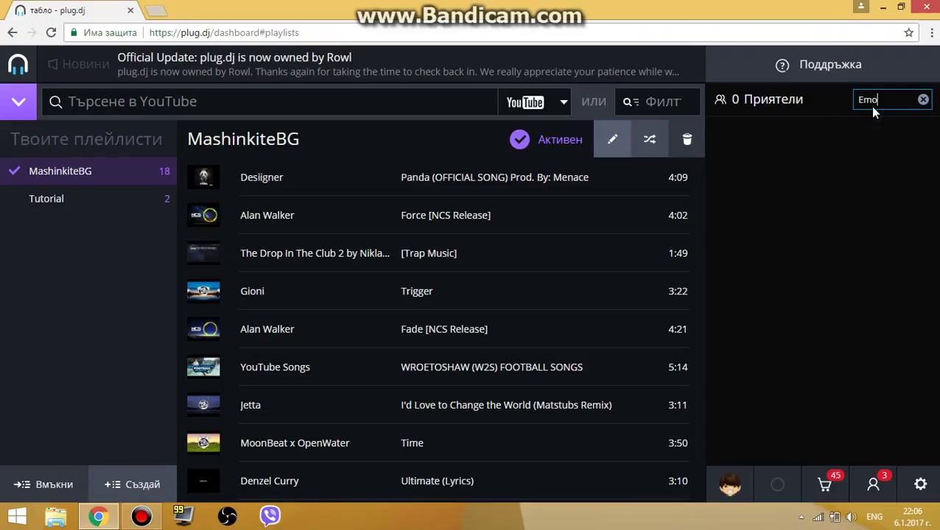
type("GamesBG")
key("BackSpace")
key("BackSpace")
key("BackSpace")
key("BackSpace")
key("BackSpace")
key("BackSpace")
key("BackSpace")
key("BackSpace")
key("BackSpace")
key("BackSpace")
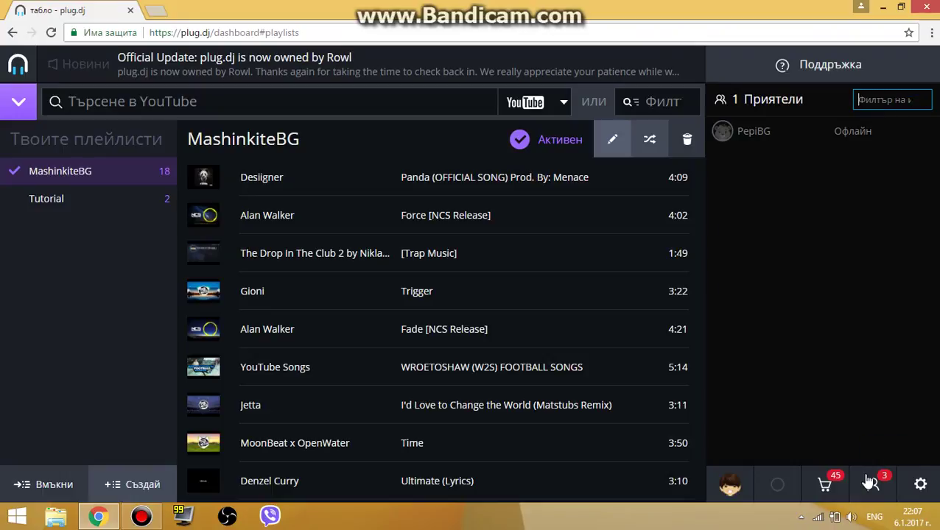
Step: Open the list of own communities from the profile and enter the MashinkiteBG community
left_click(871, 483)
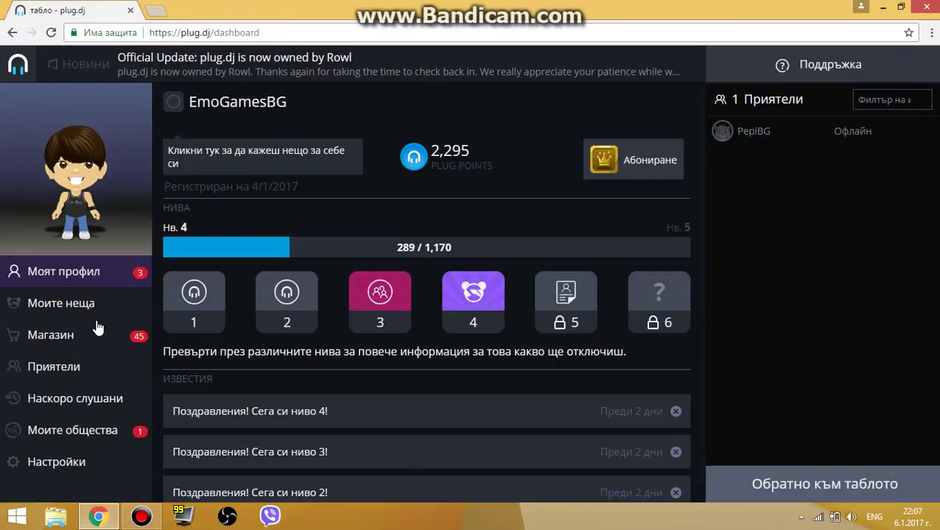
left_click(83, 434)
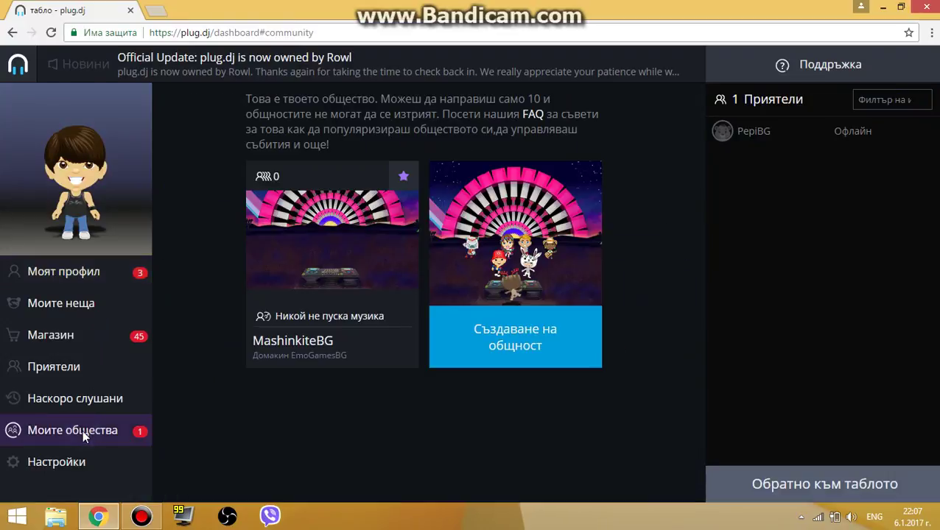
mouse_move(330, 184)
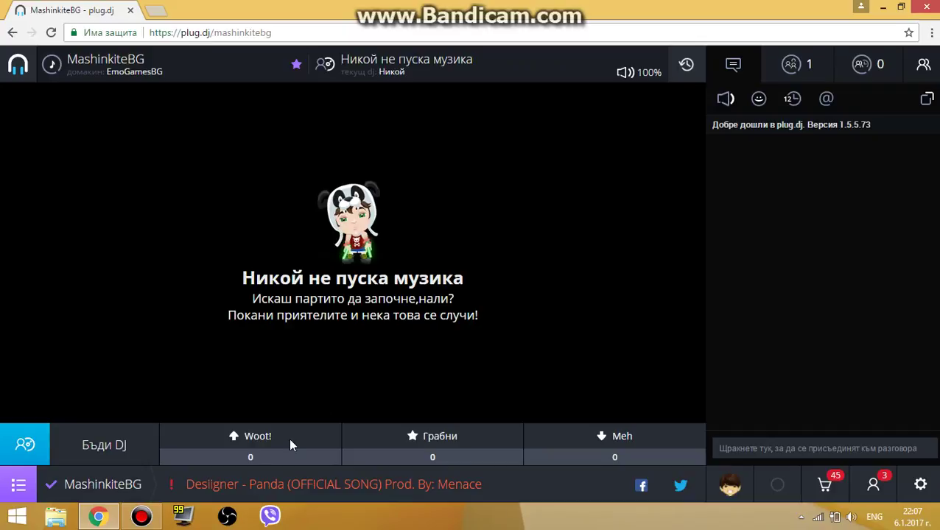
Step: Become the DJ in the MashinkiteBG community and stop being the DJ again
left_click(107, 446)
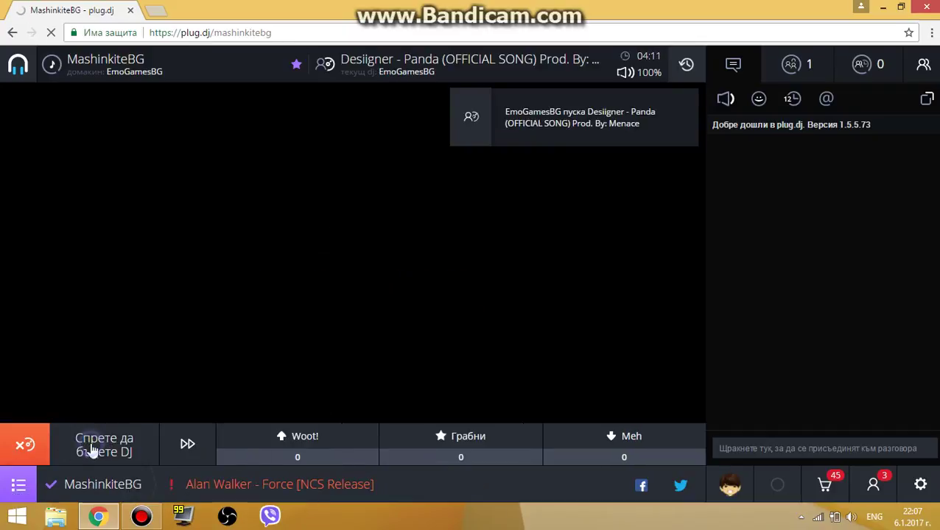
left_click(90, 446)
left_click(509, 352)
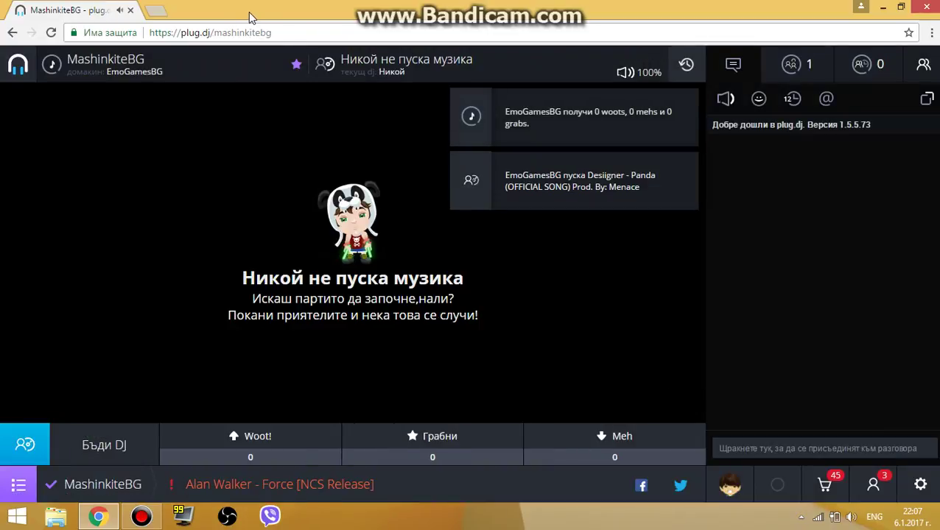
left_click(139, 518)
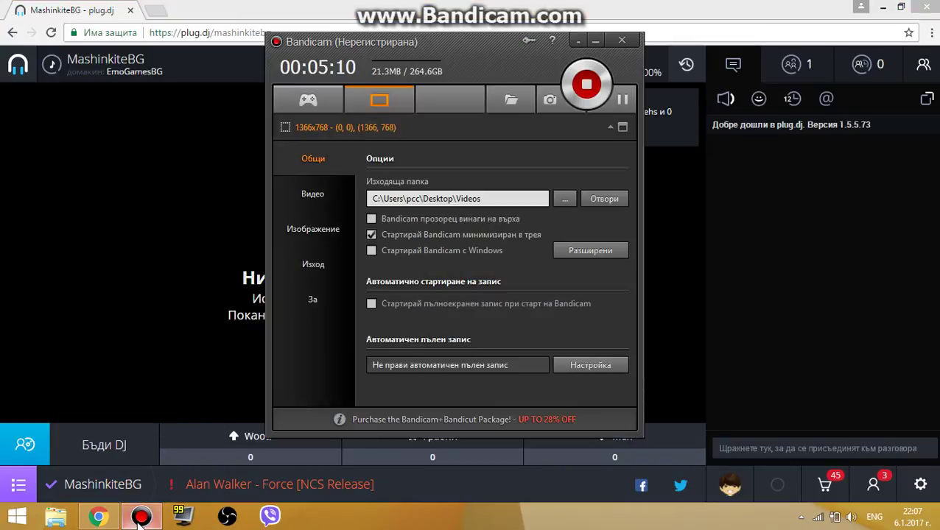
left_click(140, 517)
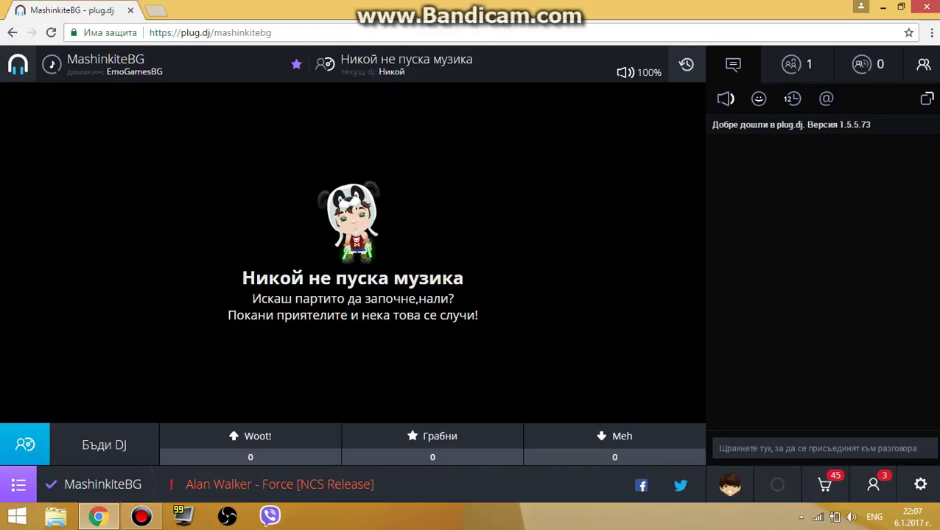
Step: Become the DJ in the MashinkiteBG community to play the active playlist's next song
left_click(103, 445)
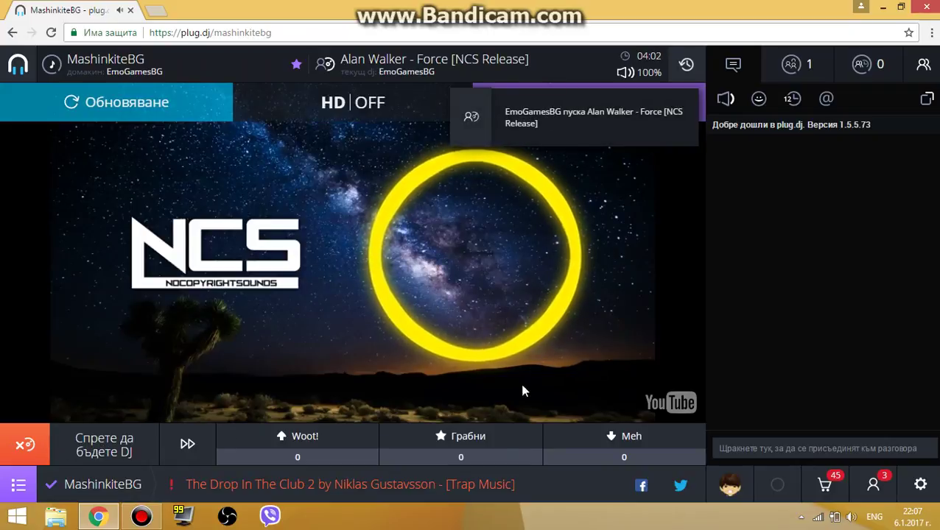
Step: Snooze the currently playing Alan Walker - Force video, restore its playback, and snooze it again
mouse_move(250, 487)
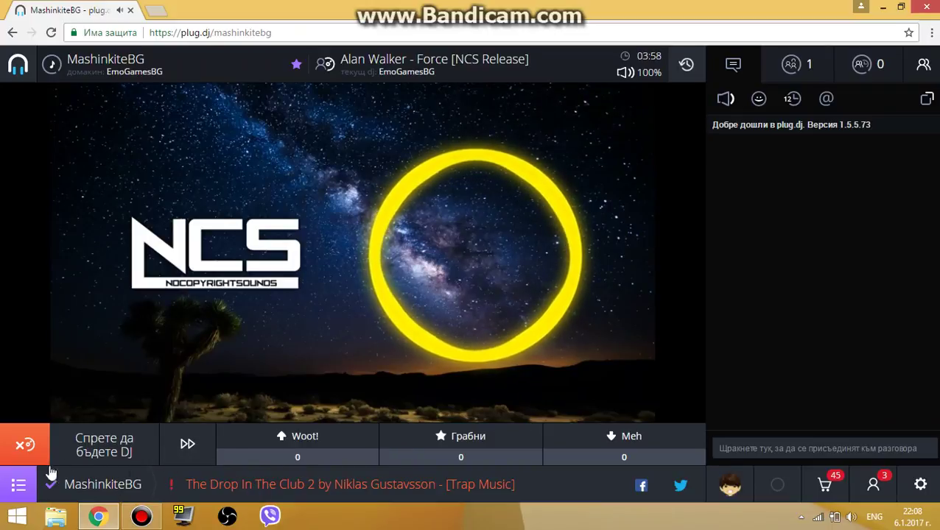
mouse_move(548, 106)
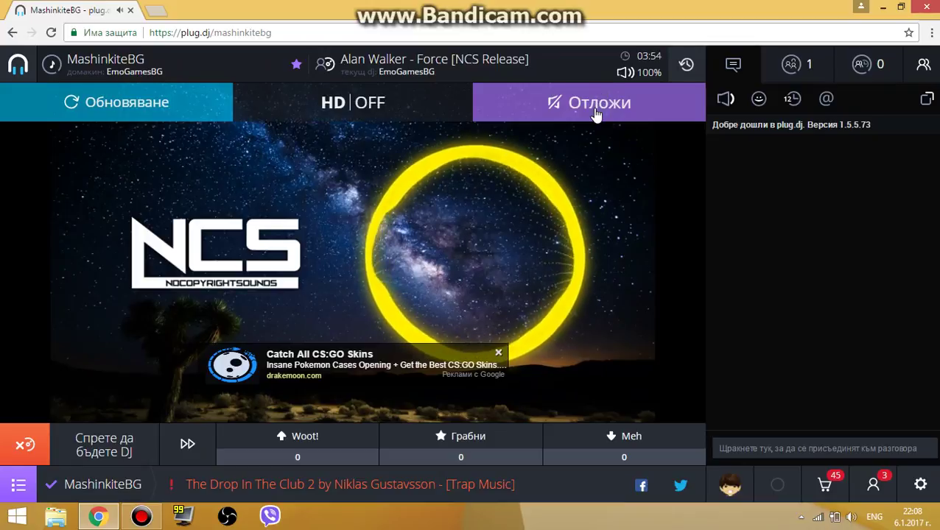
left_click(531, 103)
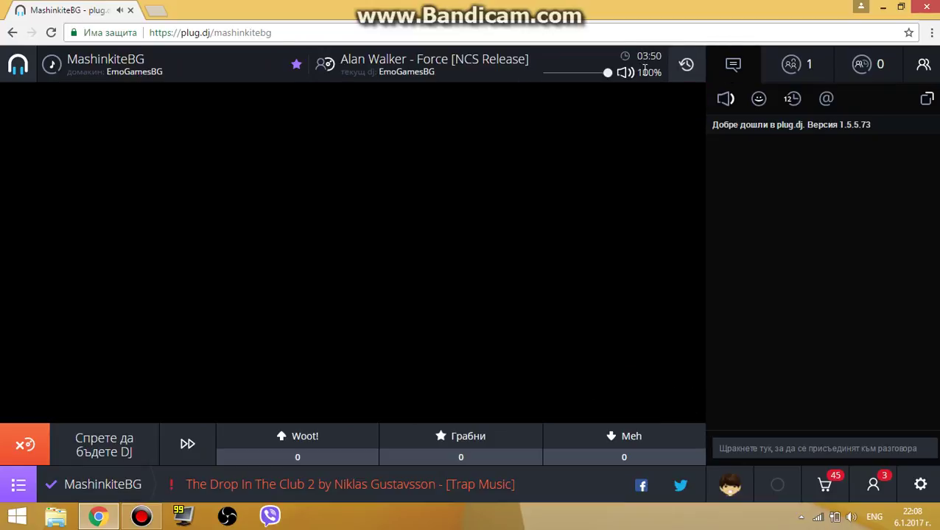
left_click(328, 111)
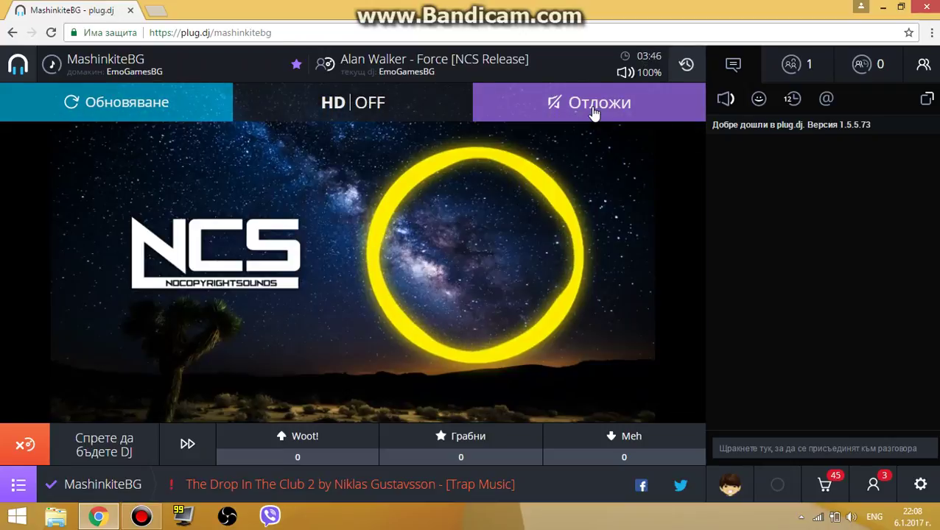
left_click(593, 109)
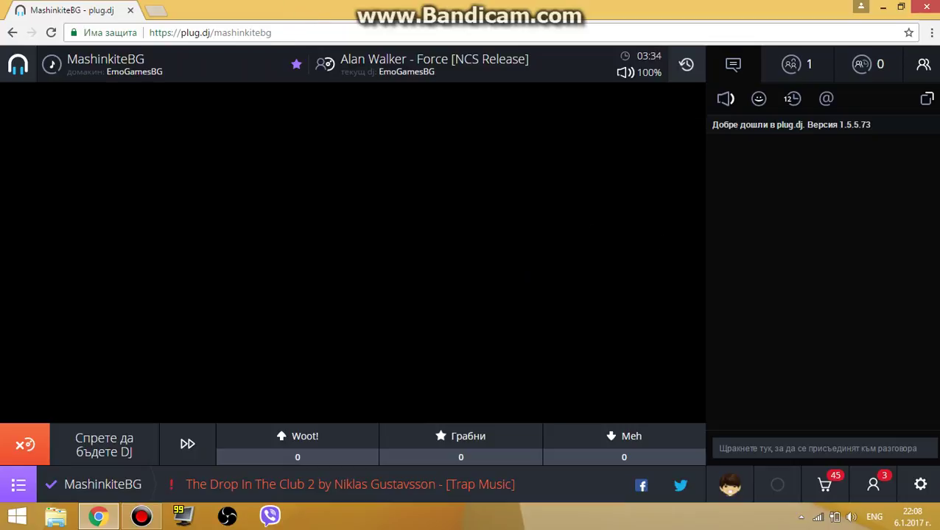
left_click(307, 33)
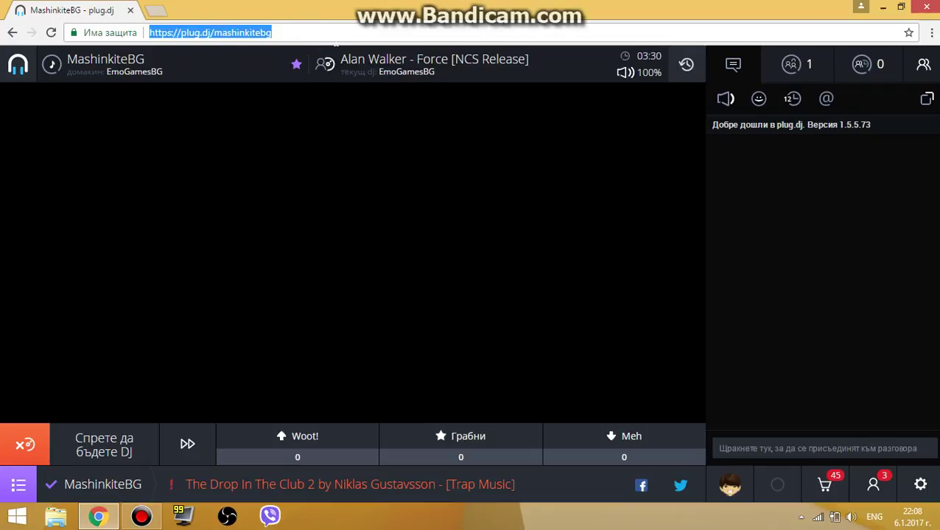
left_click(142, 516)
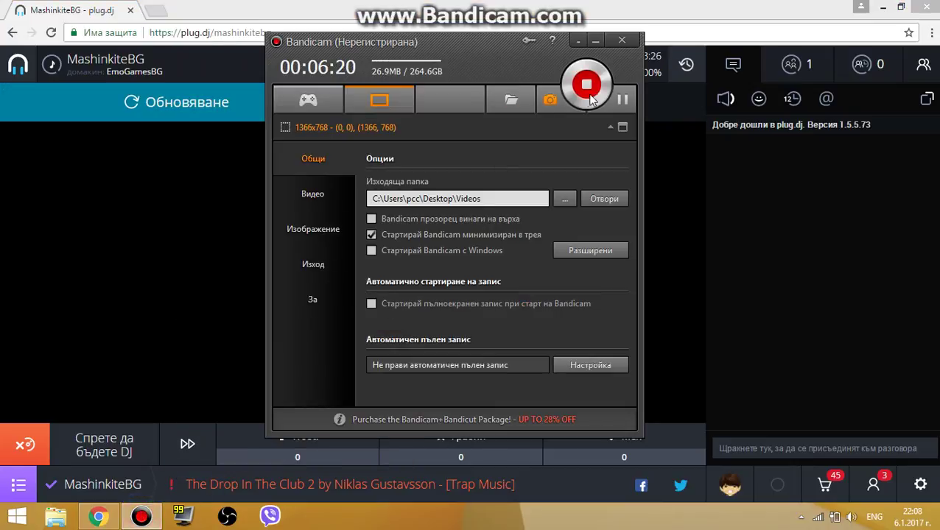